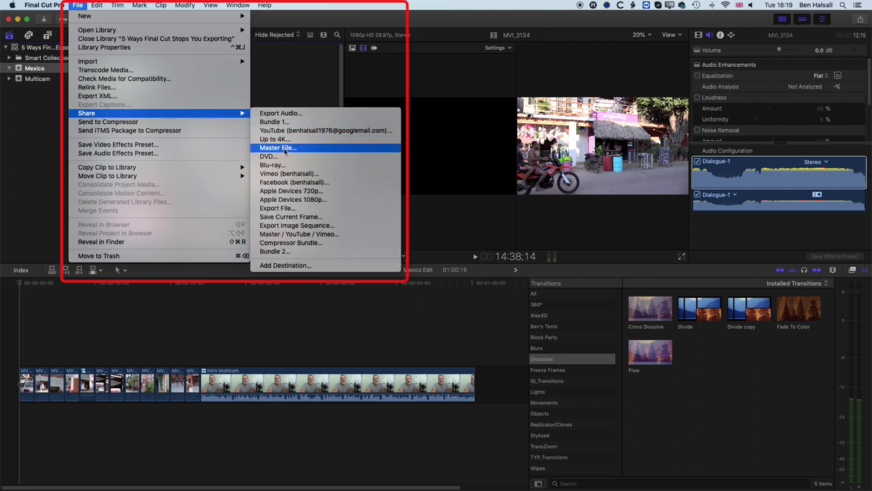
- Cancel the MVI_3134 Master File export and move the playhead to about 20 seconds
click(279, 148)
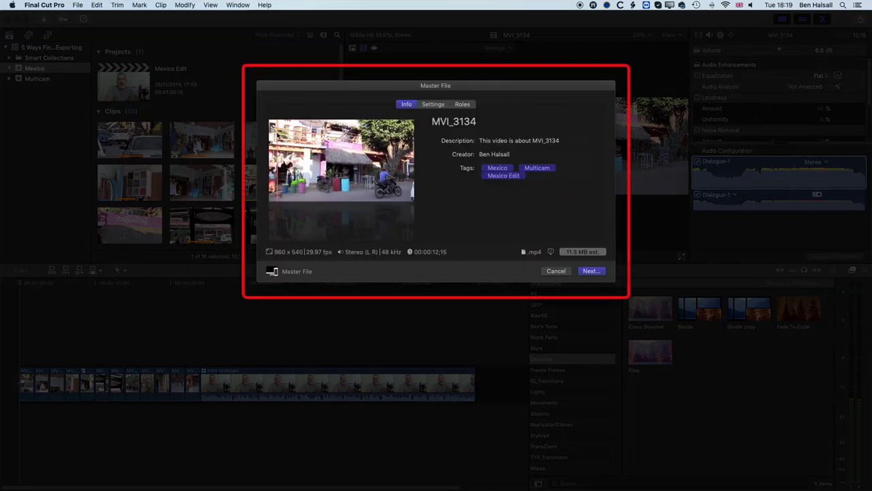
click(556, 271)
click(172, 283)
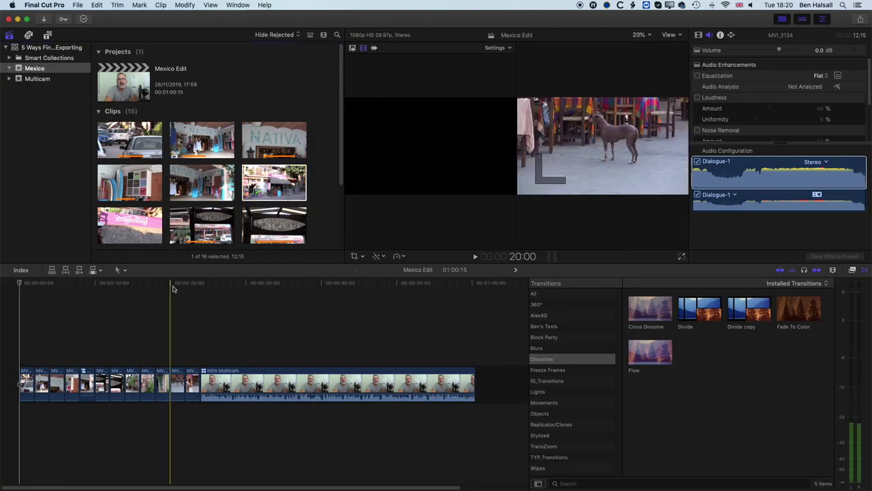
mouse_move(172, 283)
mouse_down()
mouse_move(125, 283)
mouse_move(171, 284)
mouse_move(163, 285)
mouse_up()
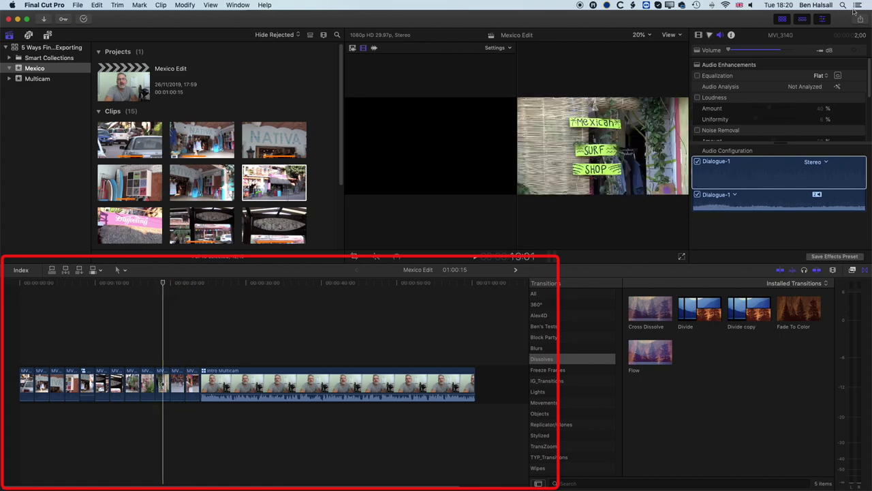
click(75, 5)
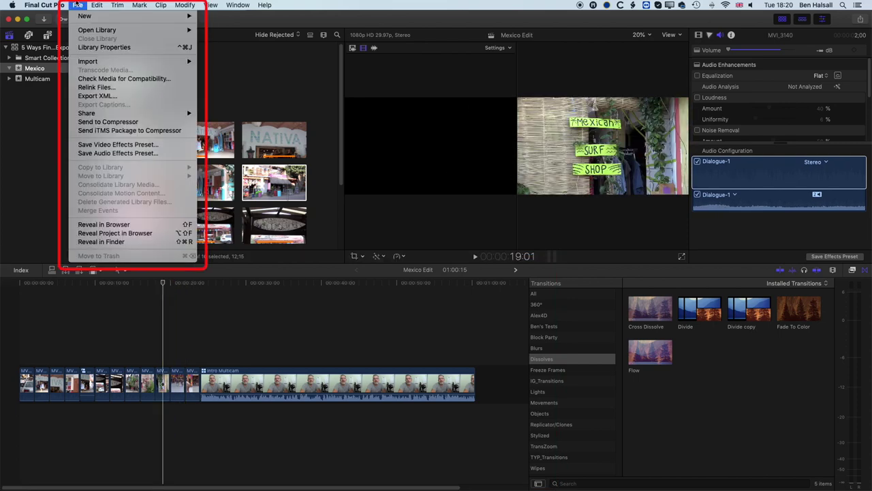
mouse_move(108, 115)
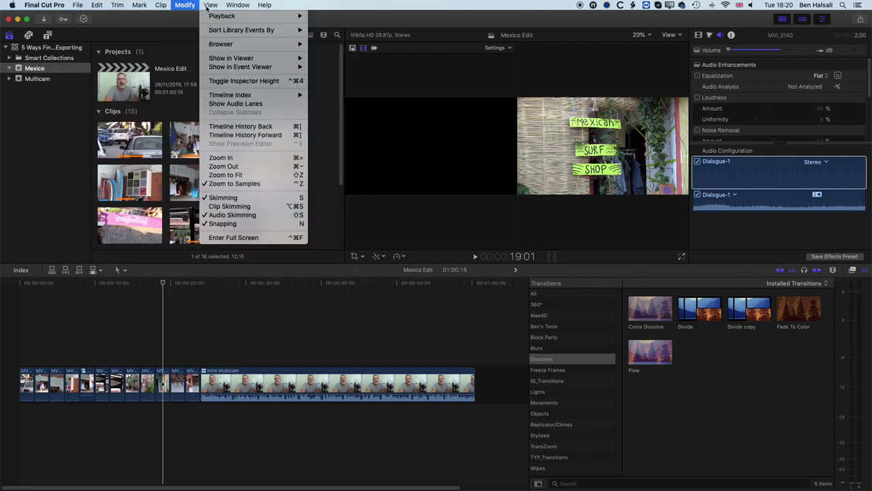
click(155, 23)
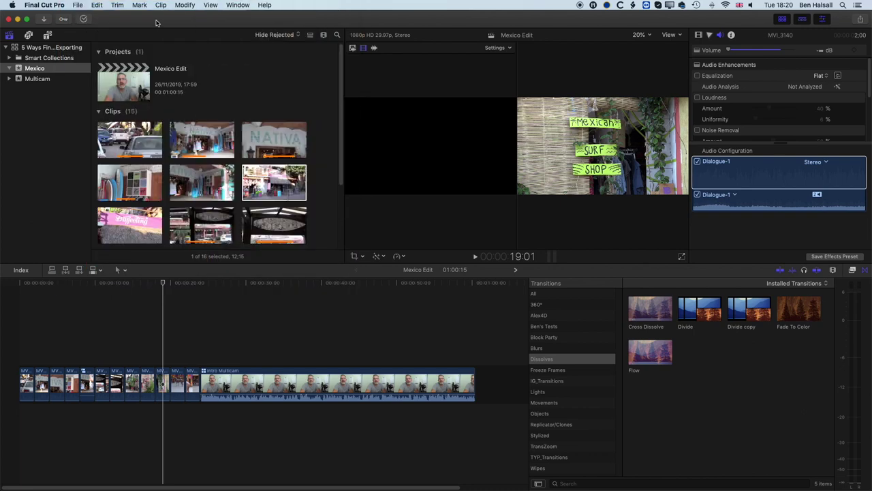
click(861, 19)
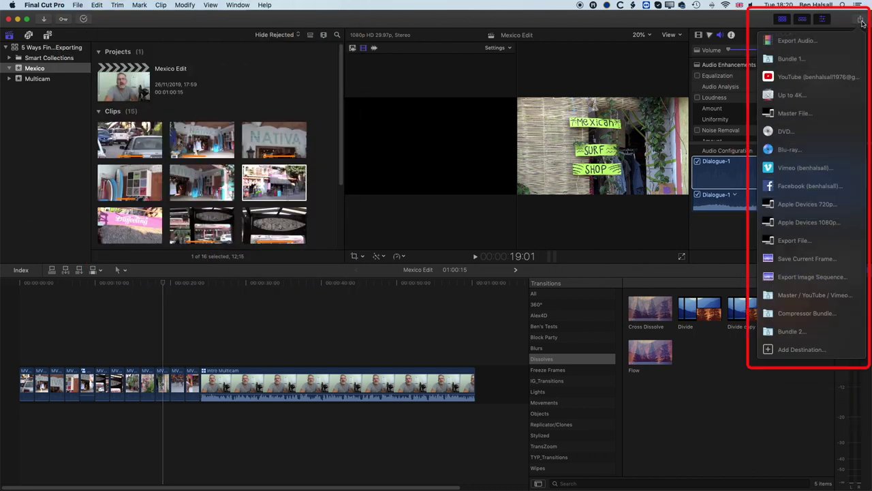
click(801, 114)
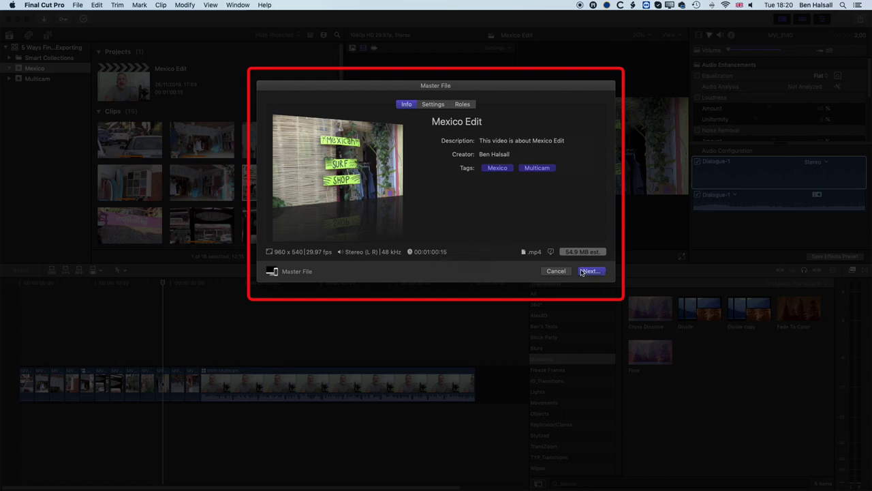
click(556, 272)
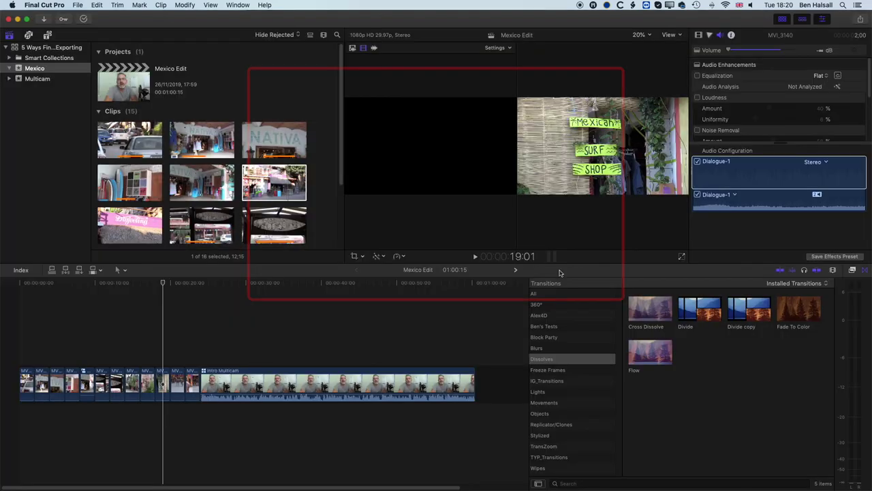
- Select six browser clips from MVI_3129 and start a batch Master File export
click(131, 143)
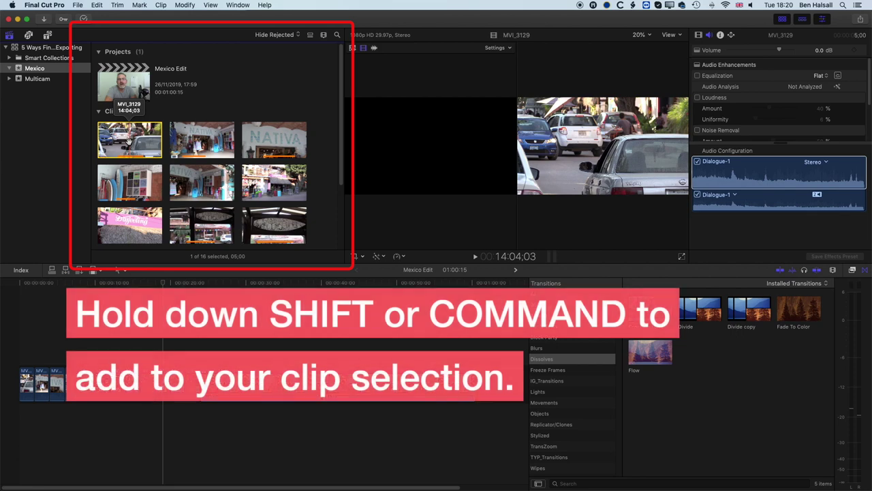
shift+click(274, 140)
shift+click(274, 182)
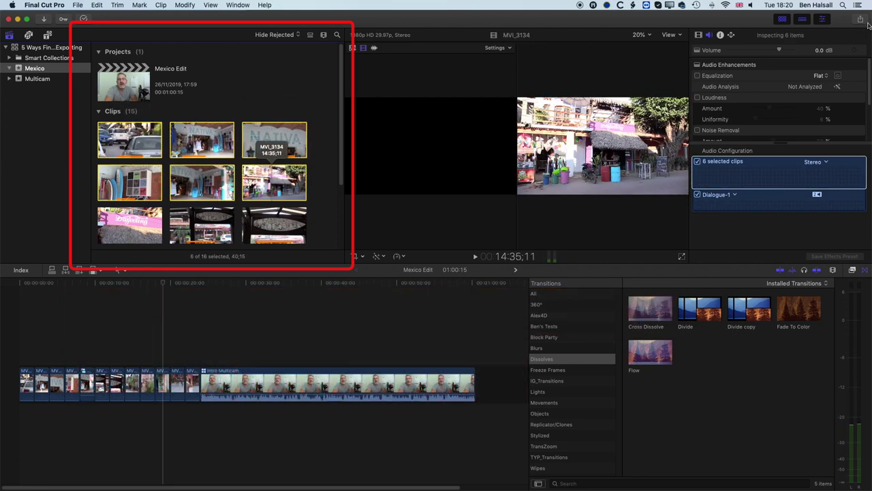
click(860, 20)
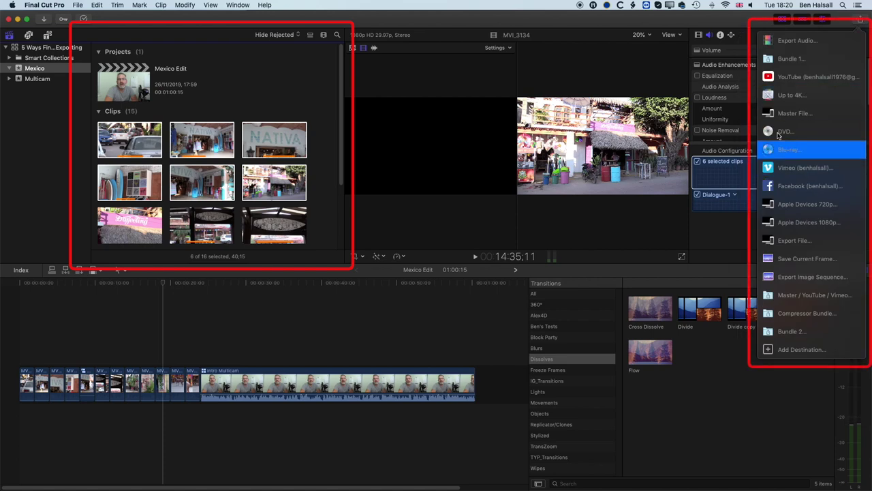
click(778, 114)
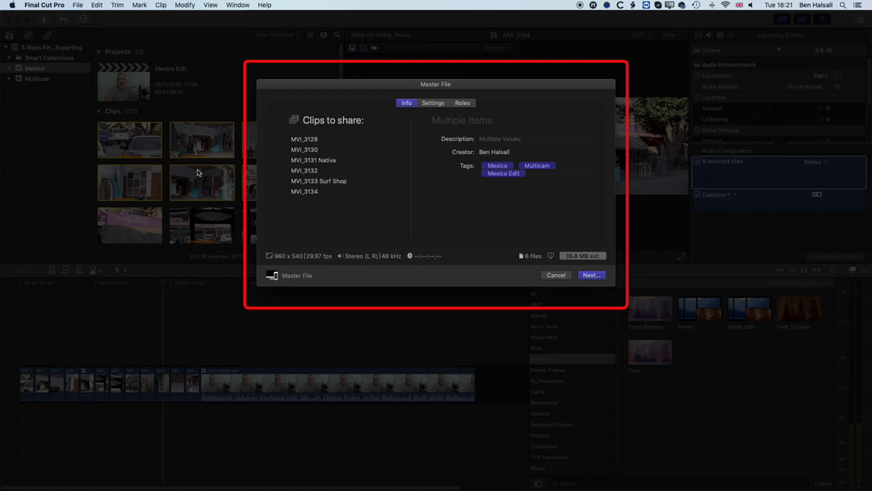
- Keep 960 x 540, compare Video and Audio with Computer format, then cancel
click(437, 103)
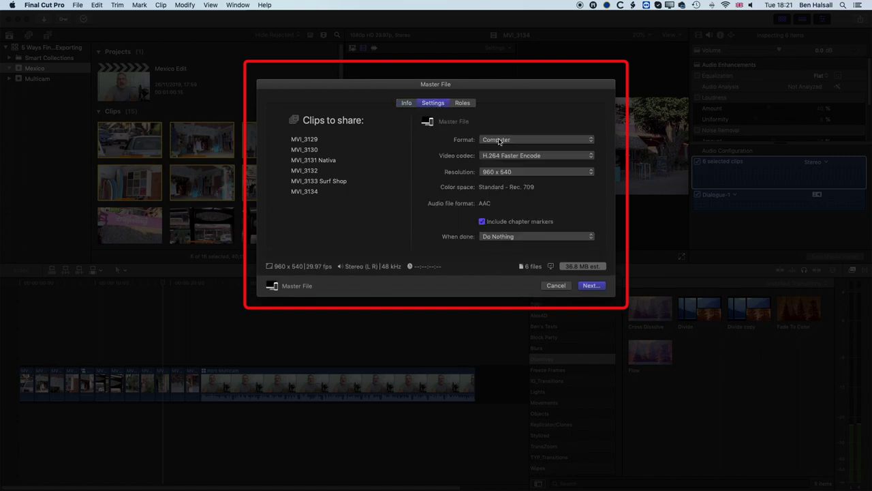
click(496, 172)
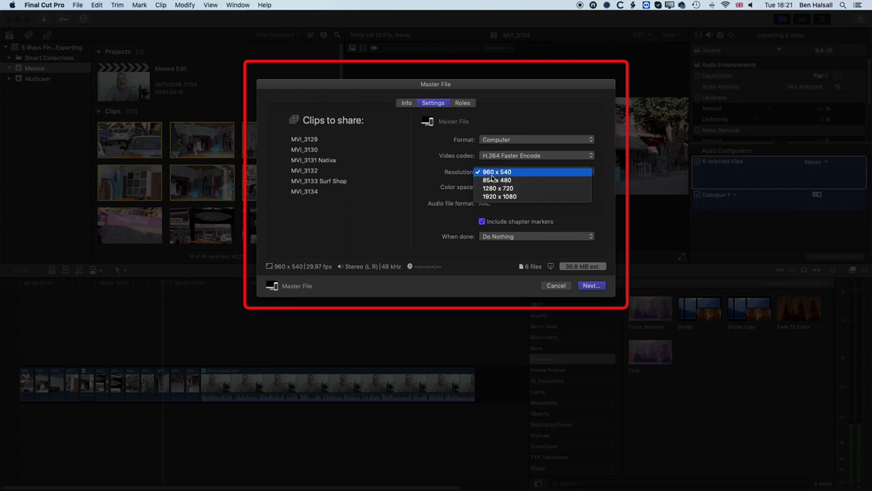
click(448, 180)
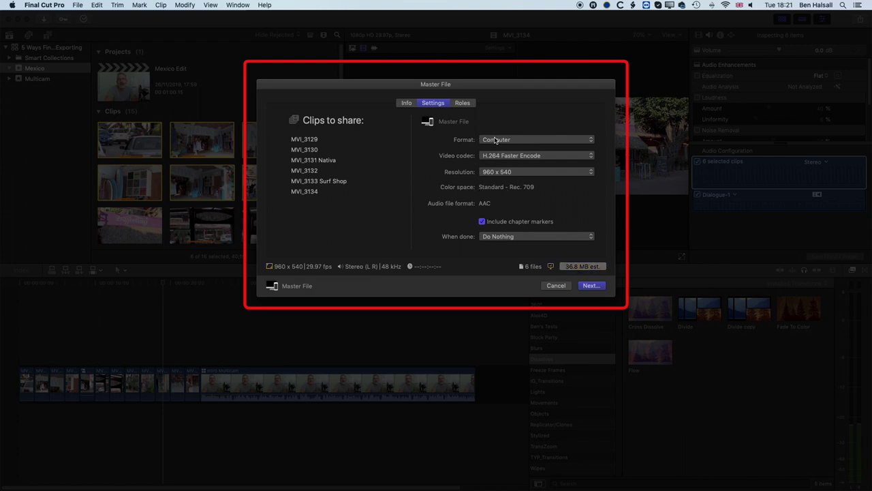
click(496, 141)
click(507, 95)
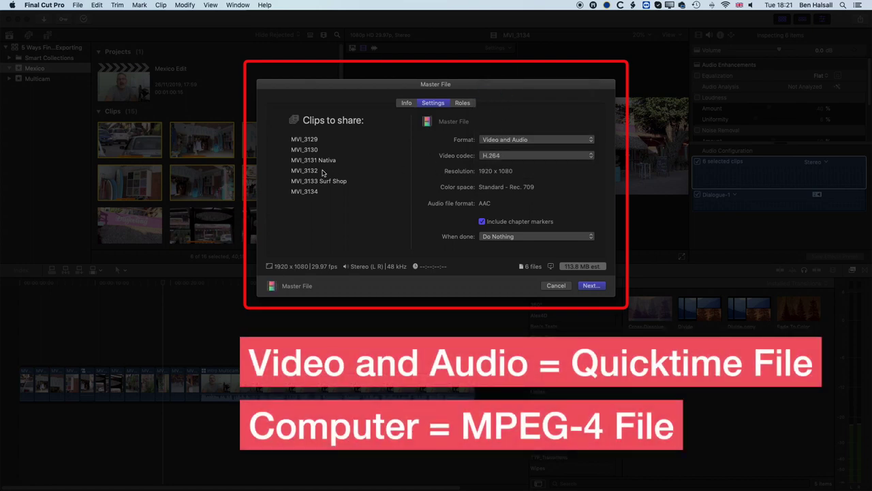
click(500, 139)
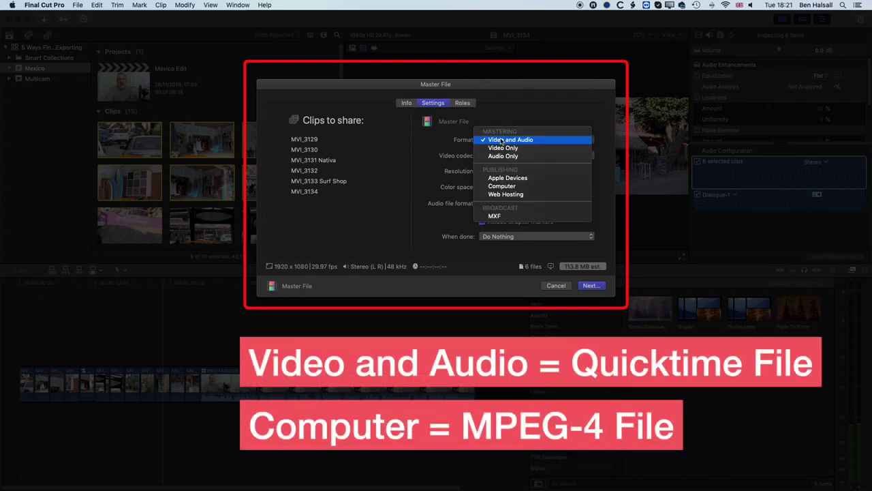
click(500, 187)
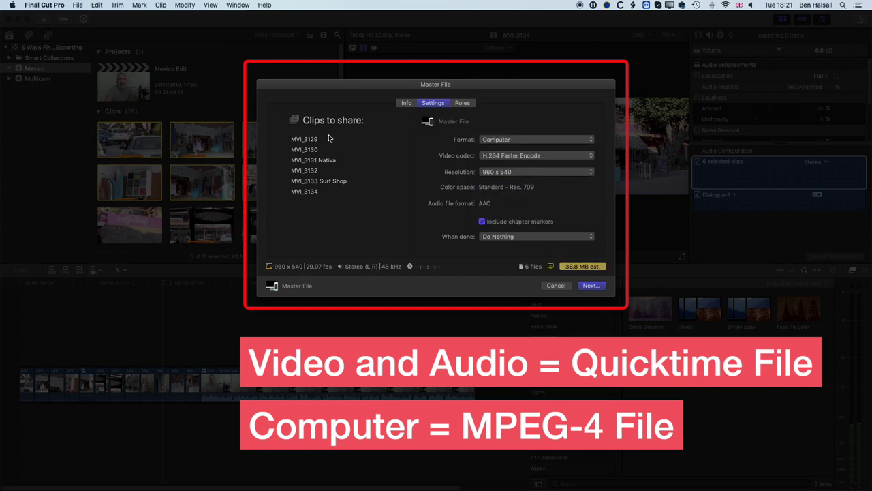
click(556, 286)
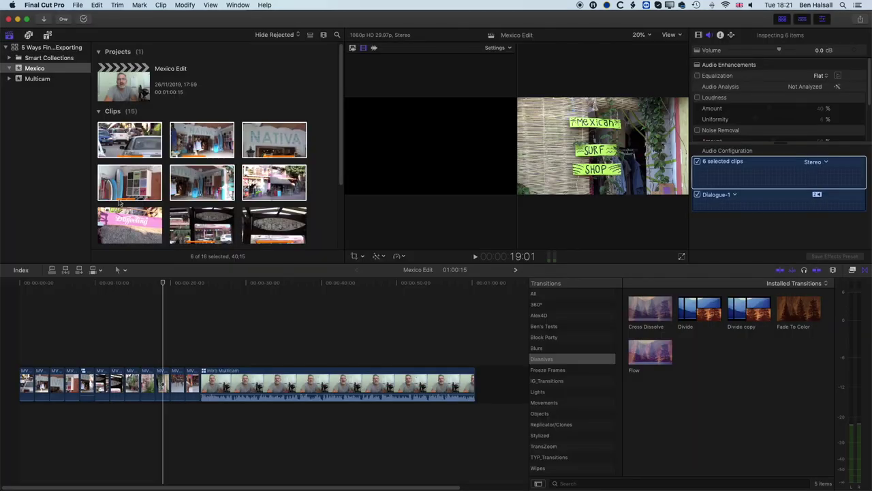
- Zoom in at the 8-second mark and select the Mexico Edit Clip compound
click(205, 217)
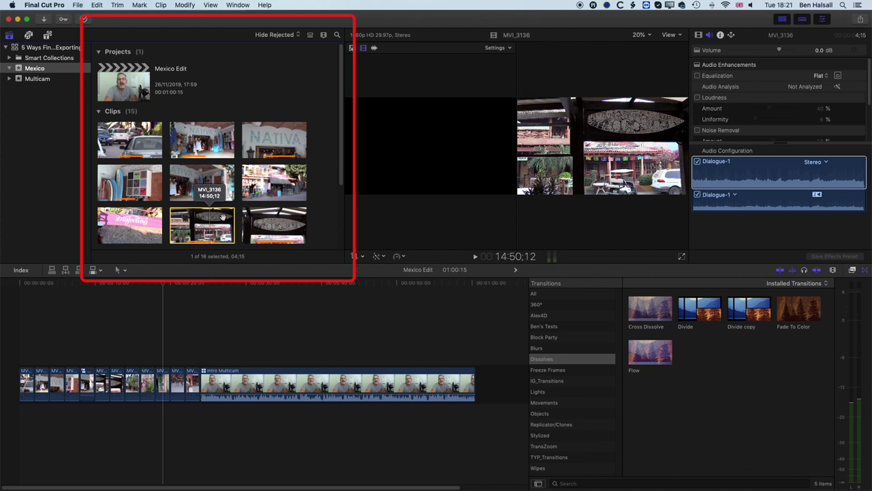
click(163, 284)
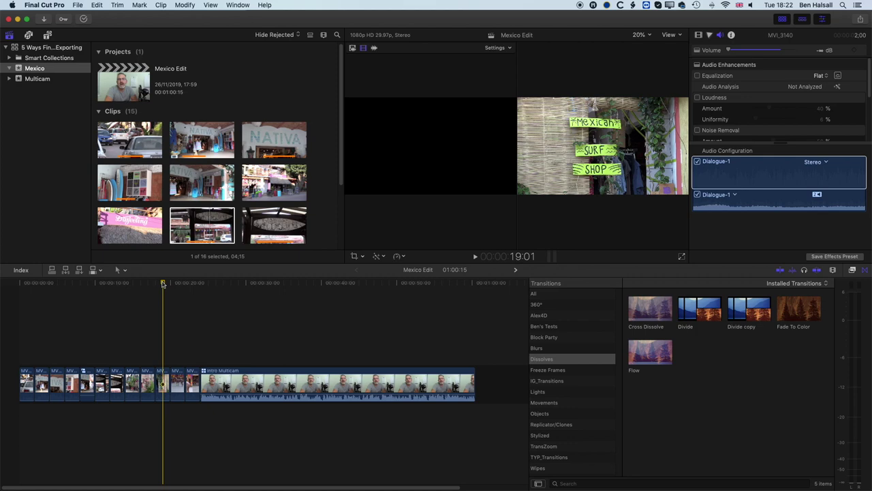
click(79, 349)
key(super+equal)
key(super+equal)
key(super+equal)
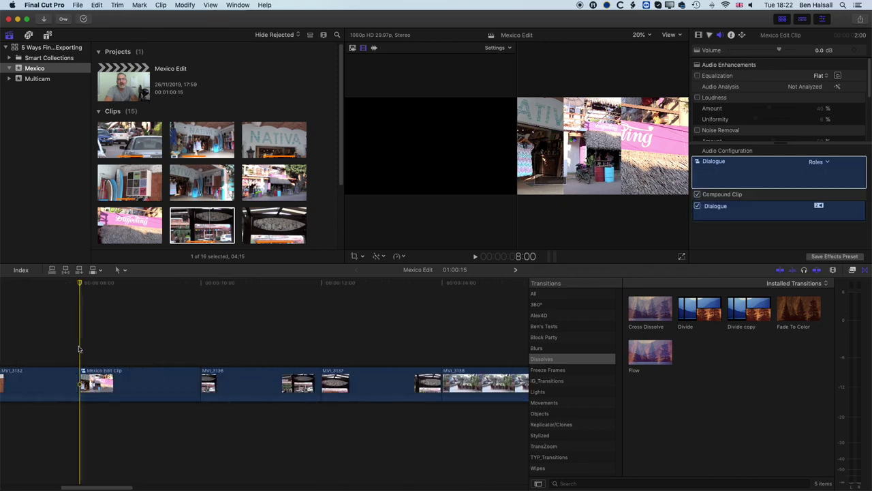
scroll(75, 349, left, 5)
click(329, 402)
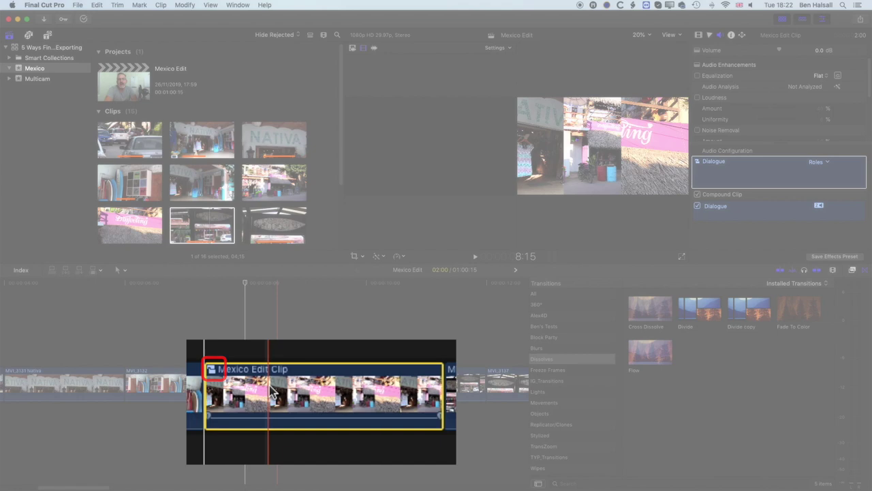
key(super+minus)
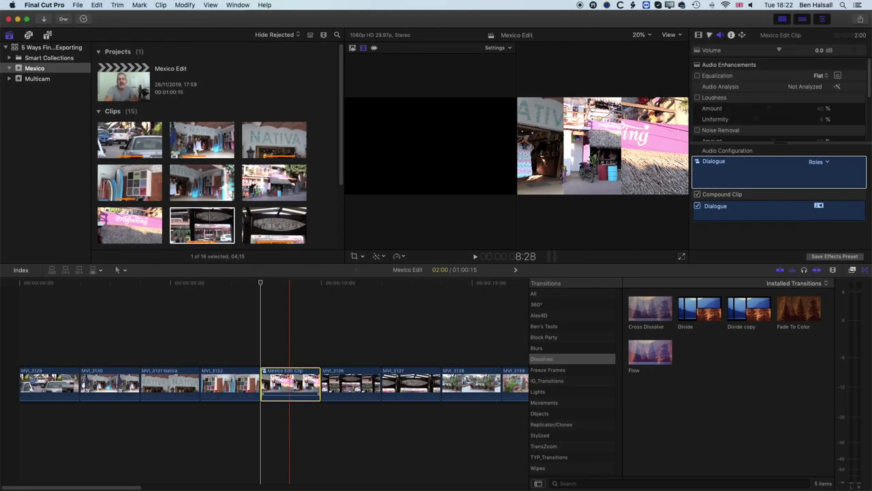
- Connect MVI_3138 above MVI_3137 and crop more than 430 px off its right
click(409, 385)
click(469, 386)
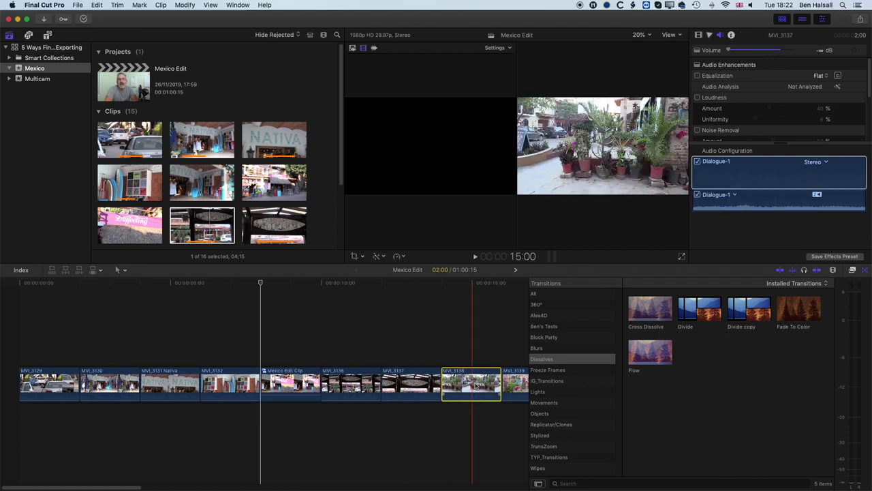
drag(473, 383, 412, 348)
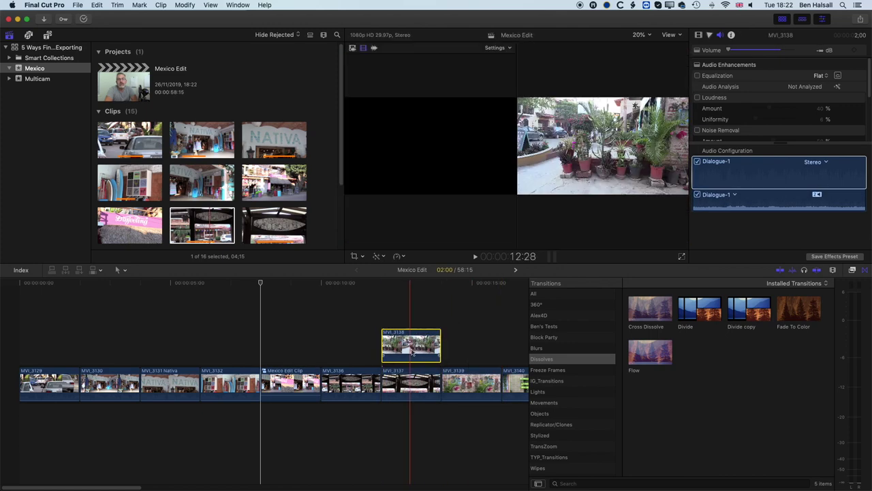
click(699, 35)
drag(760, 195, 775, 198)
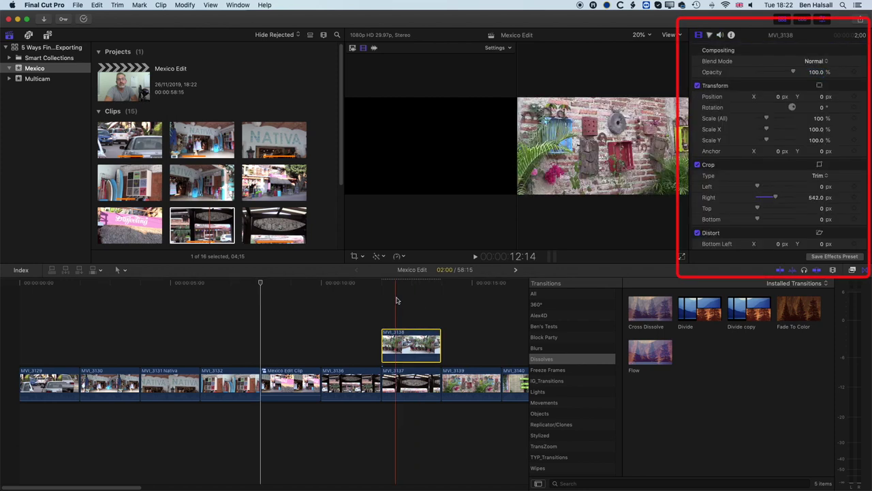
click(409, 284)
drag(775, 197, 787, 198)
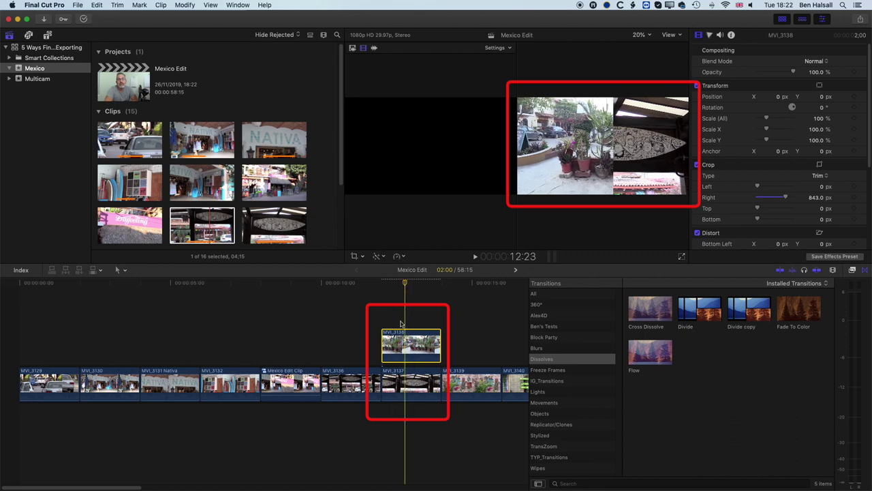
- Combine the two stacked clips into compound clip Mexico Edit Clip 1
drag(402, 344, 409, 387)
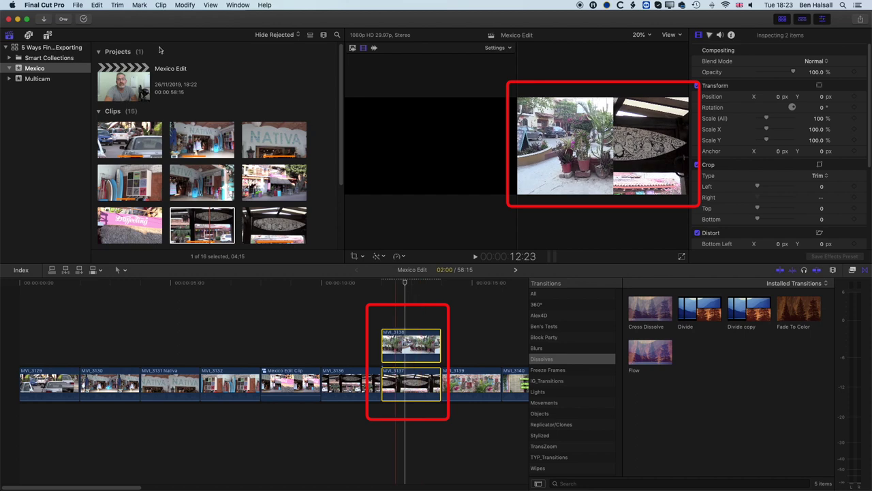
click(78, 5)
mouse_move(88, 16)
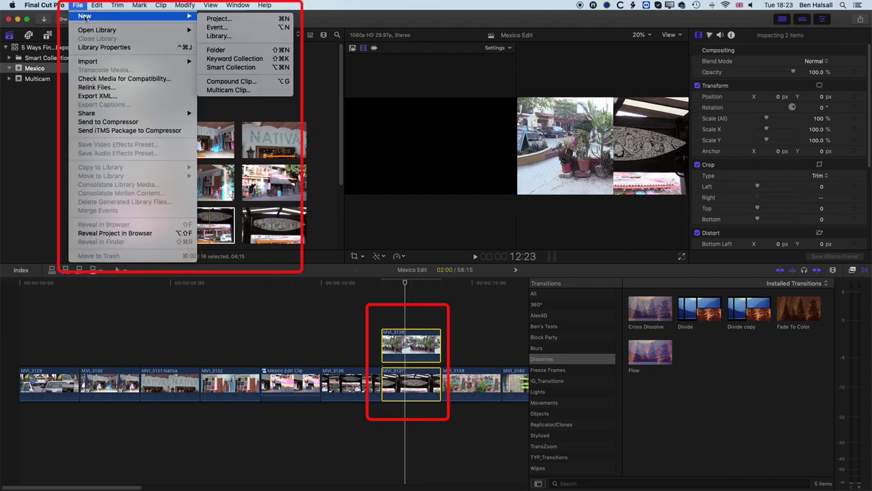
click(259, 81)
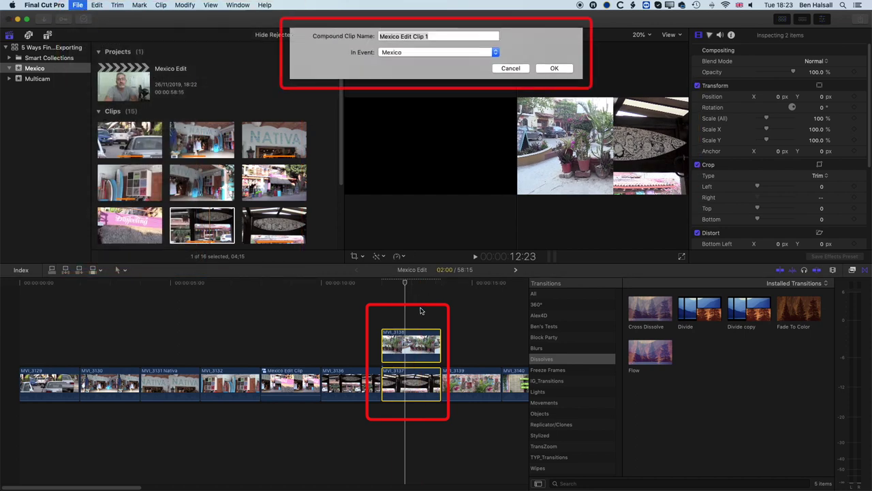
key(Return)
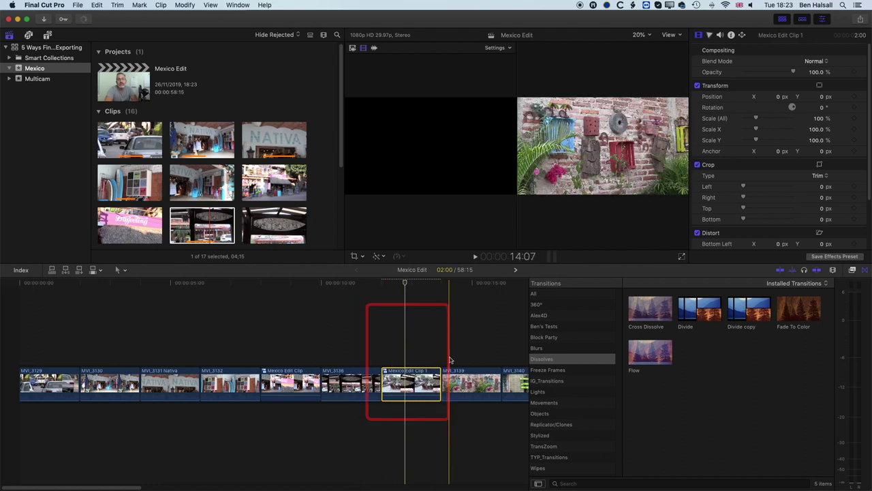
- Add and preview a Cross Dissolve before Mexico Edit Clip 1, then open Mexico Edit Clip
drag(650, 308, 377, 384)
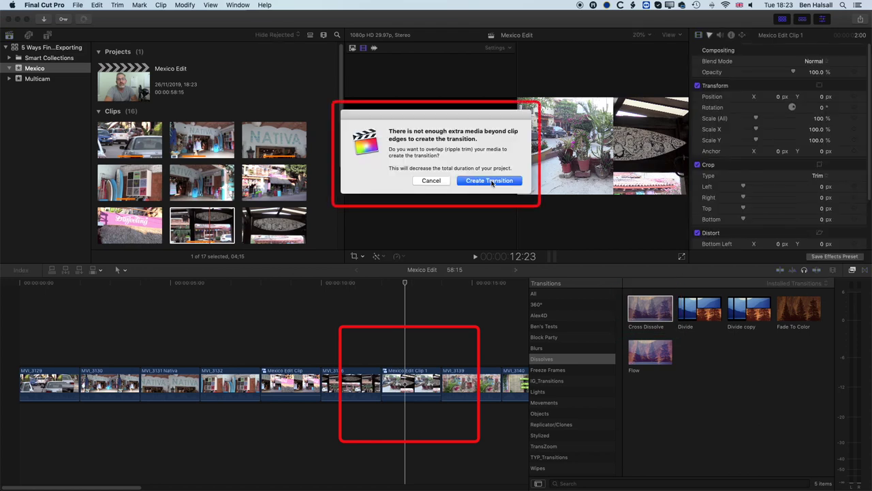
click(489, 181)
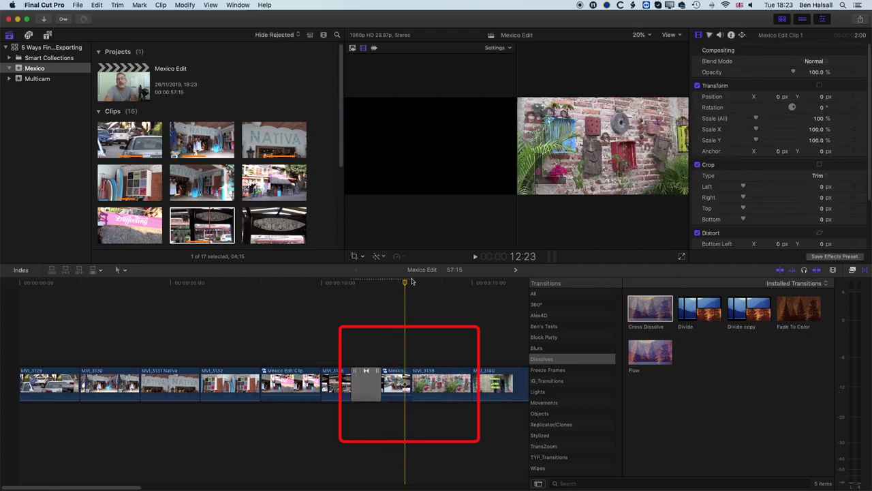
drag(395, 286, 369, 287)
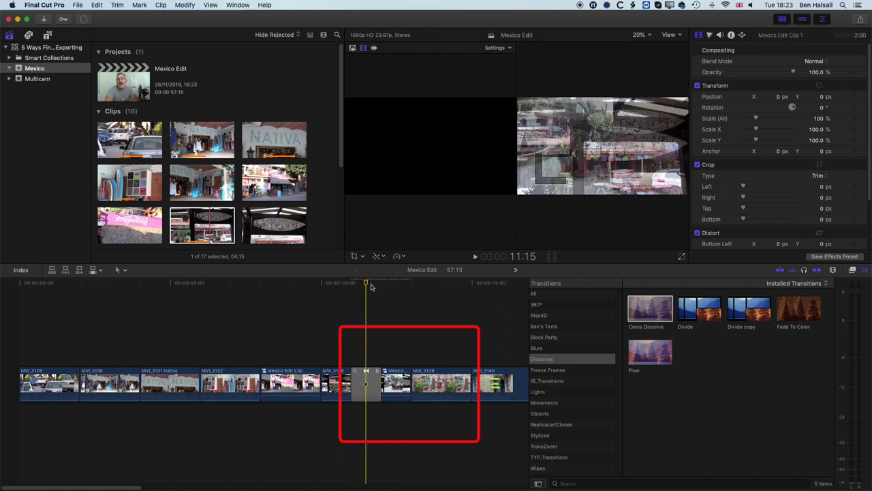
mouse_move(368, 283)
mouse_down()
mouse_move(391, 284)
mouse_move(376, 285)
mouse_up()
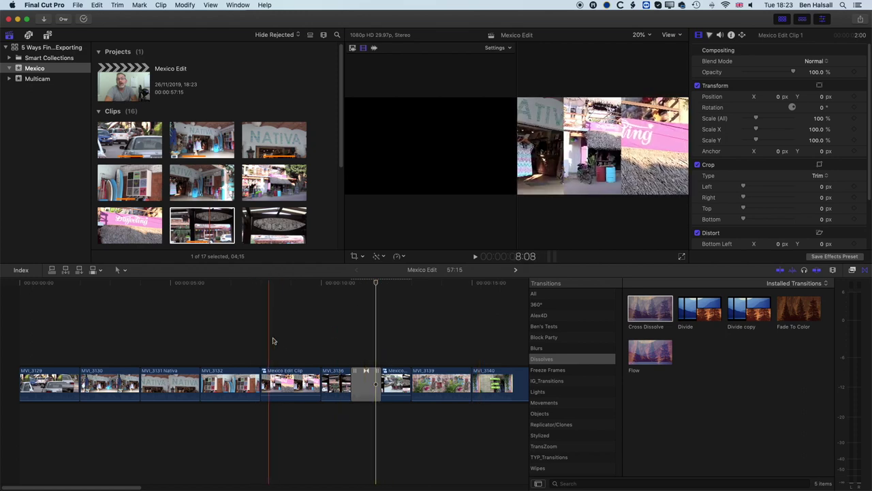
click(286, 282)
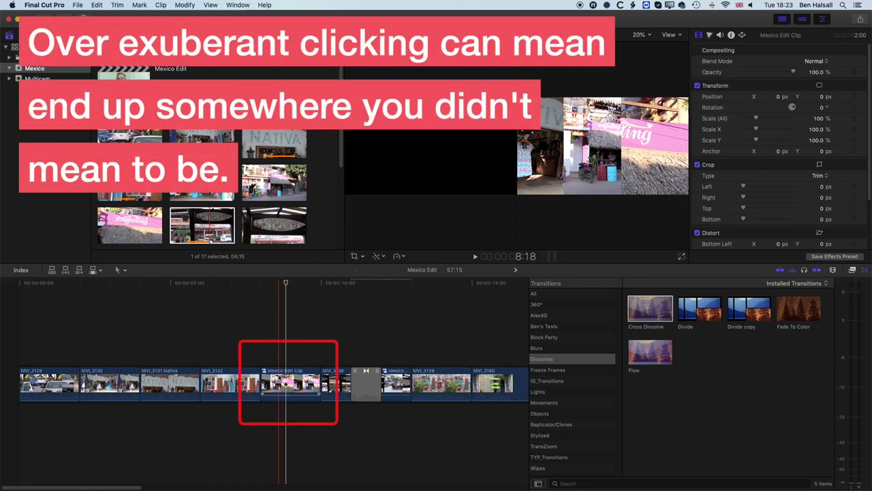
double_click(286, 383)
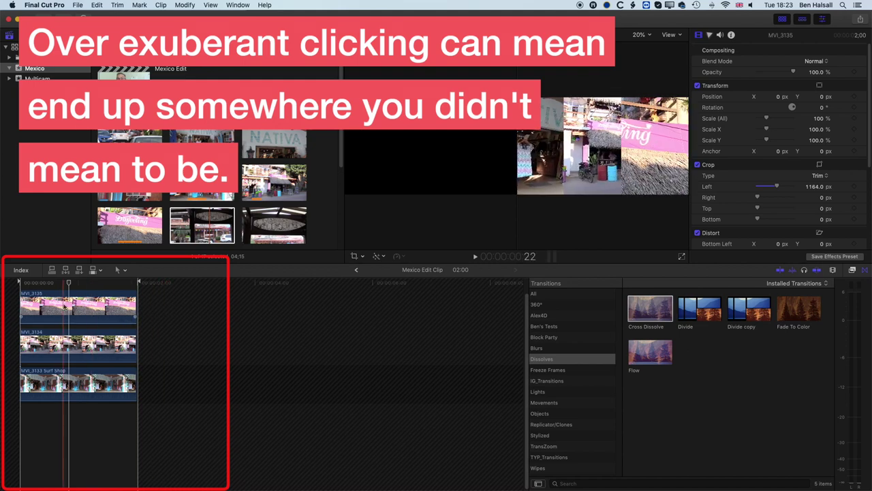
- Crop 1305 px off the left of MVI_3135, comparing it against MVI_3134
click(85, 344)
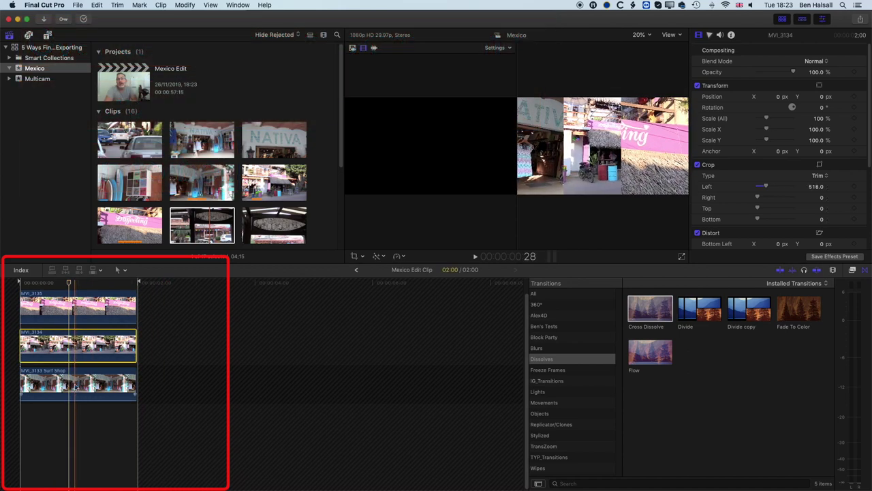
click(80, 297)
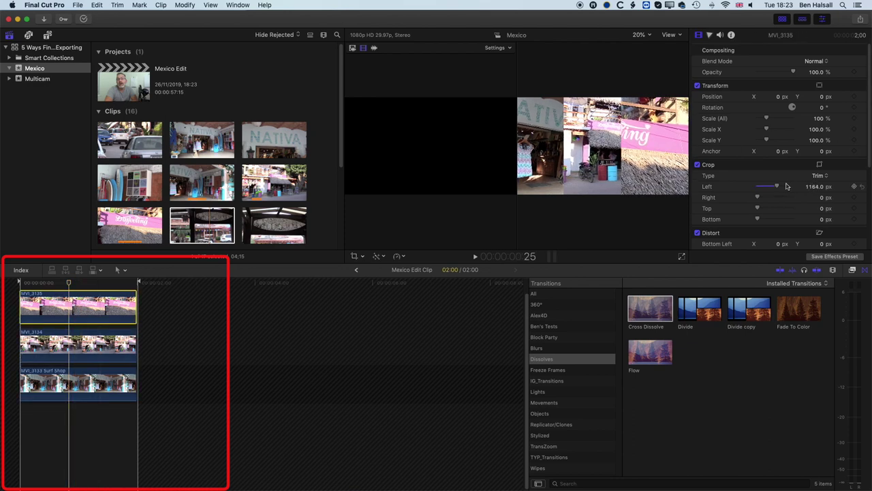
drag(777, 187, 780, 187)
click(77, 354)
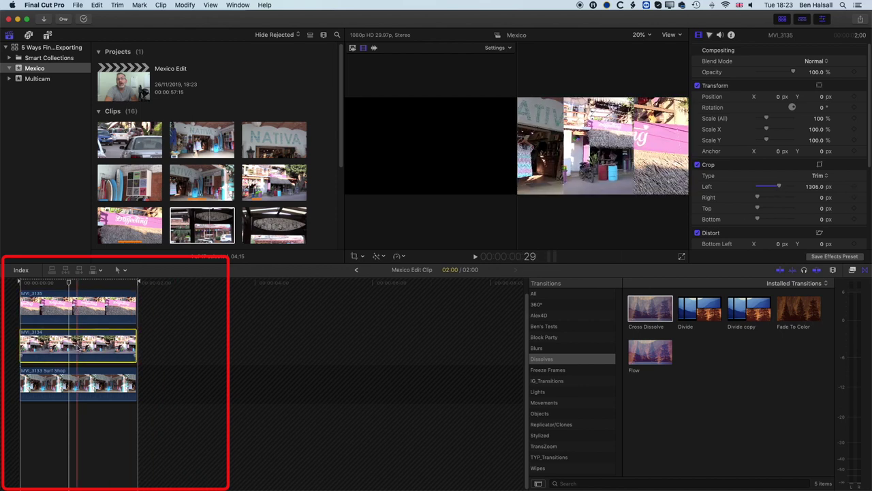
click(86, 310)
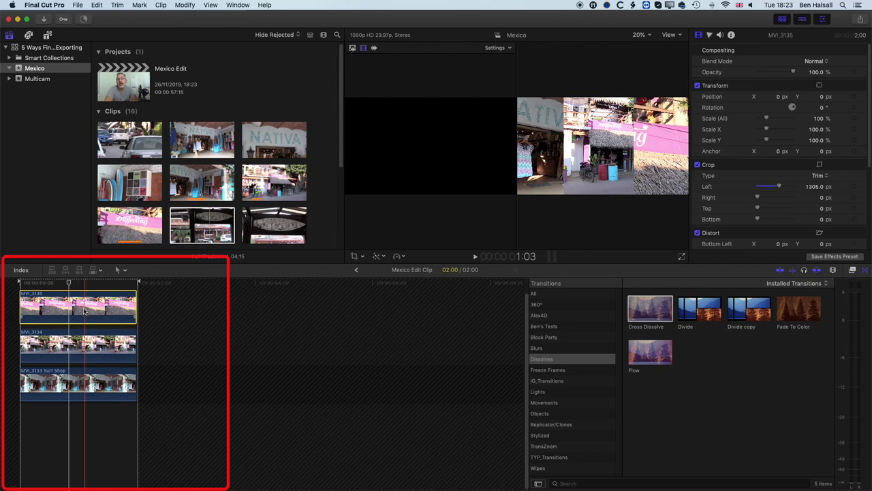
key(ctrl+t)
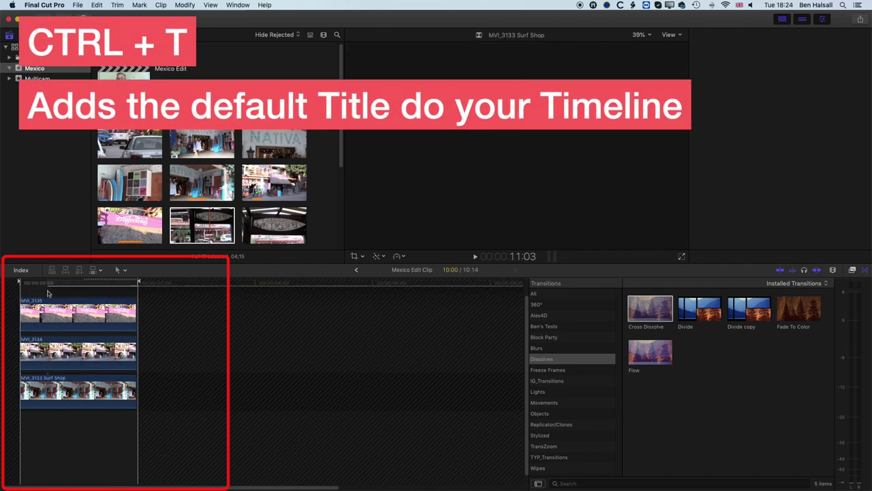
- Set the title text to 'text in a compound' with BOLD 3D style, then return to Mexico Edit
click(53, 282)
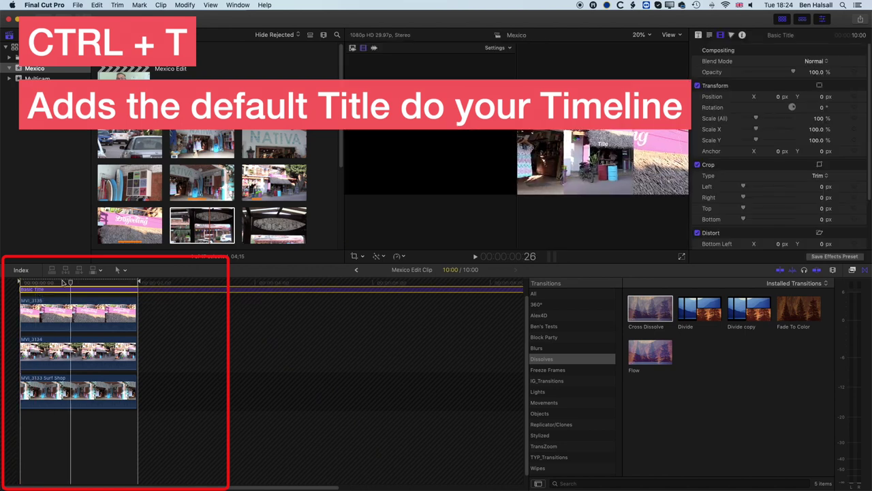
click(710, 36)
text(text in a compound)
click(693, 49)
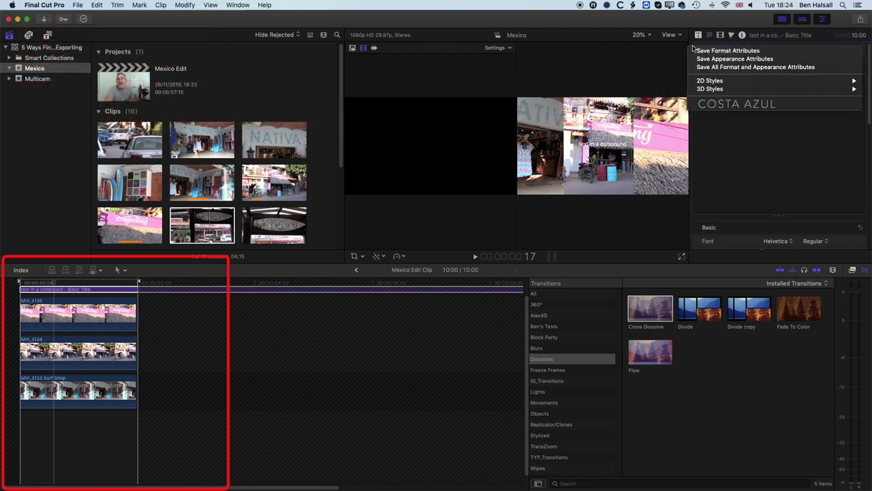
mouse_move(716, 88)
click(643, 109)
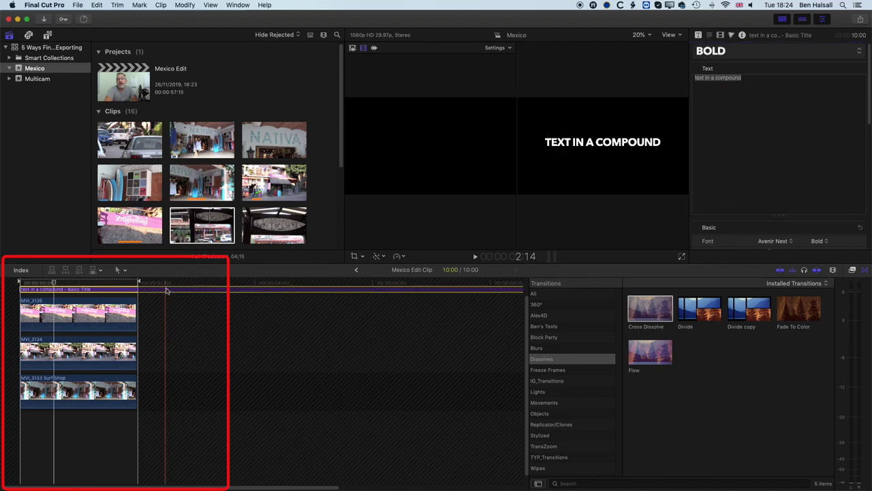
click(356, 271)
drag(318, 284, 286, 310)
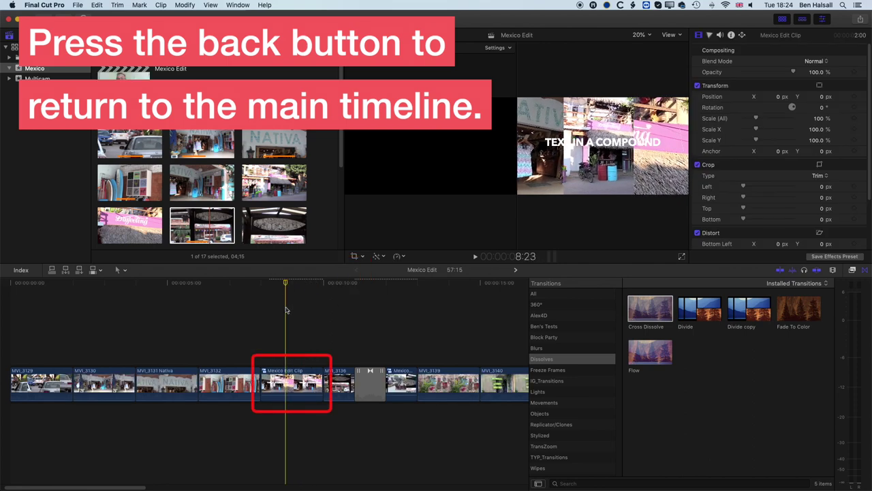
- Review Mexico Edit Clip's ~9.1 MB 960 x 540 .mp4 Master File export, then cancel
click(286, 380)
double_click(285, 380)
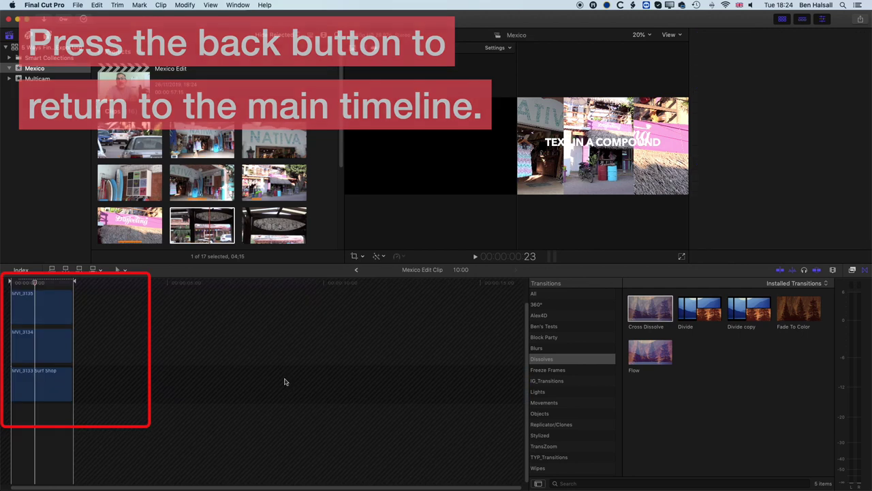
click(78, 5)
mouse_move(97, 116)
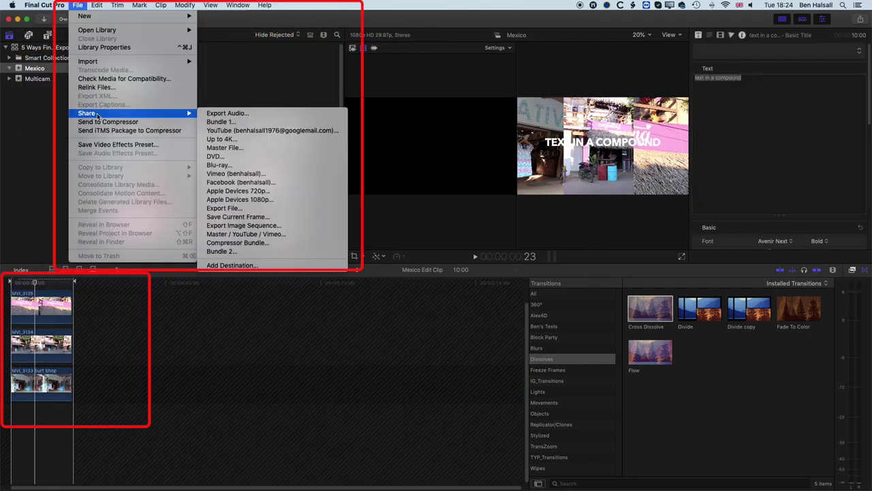
click(231, 148)
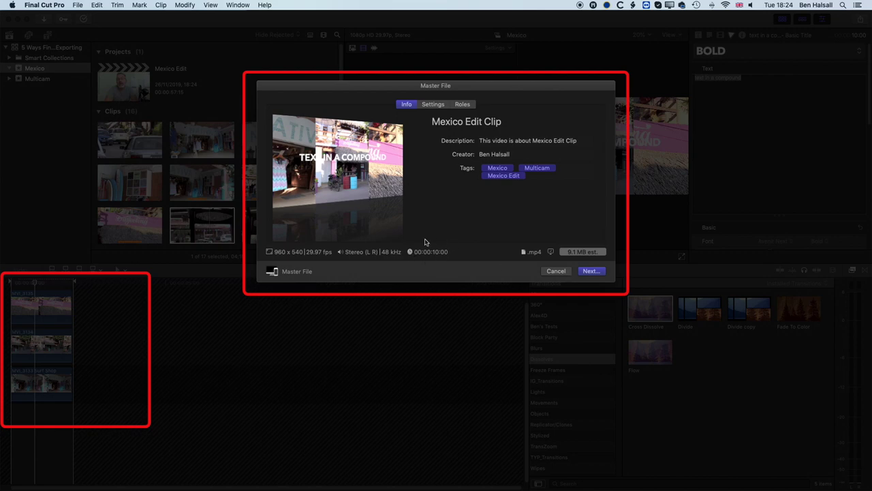
click(556, 272)
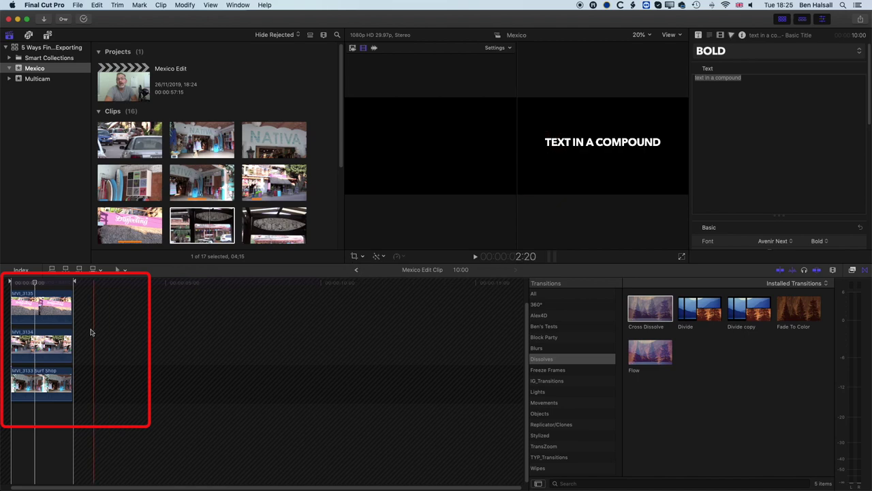
- Switch between the compound and main timelines, then open Mexico Edit from the browser
click(358, 271)
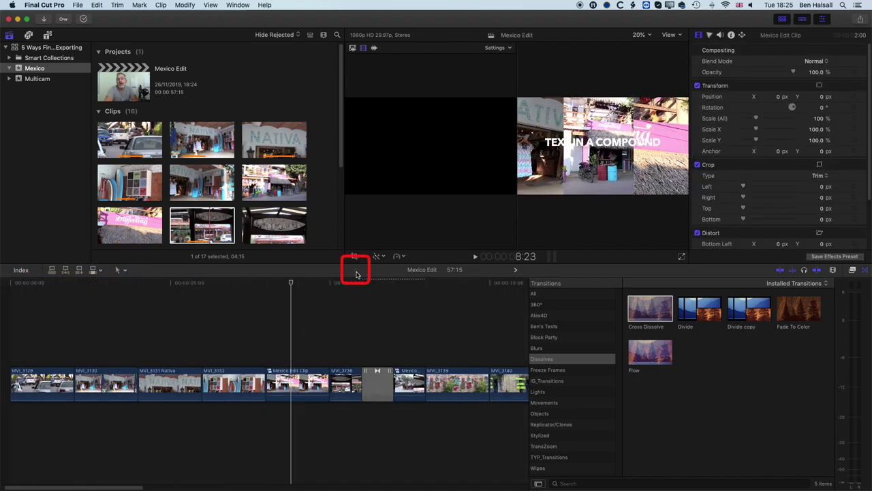
click(516, 271)
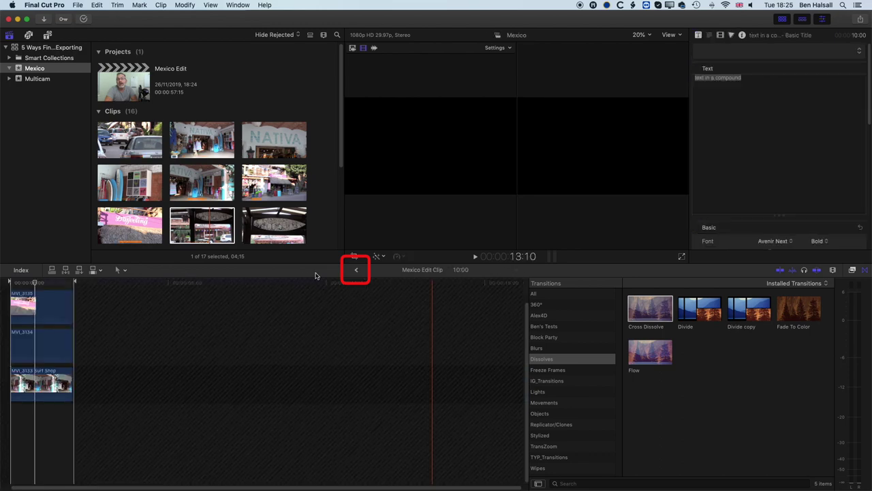
click(355, 271)
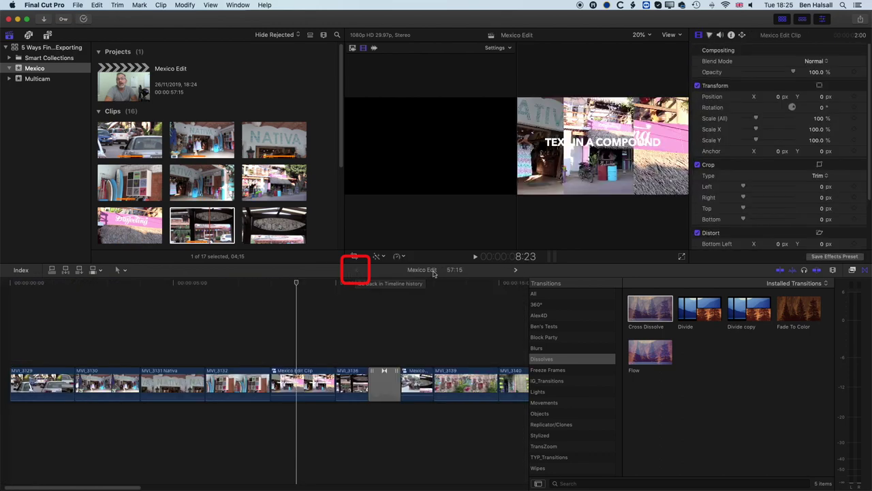
click(516, 271)
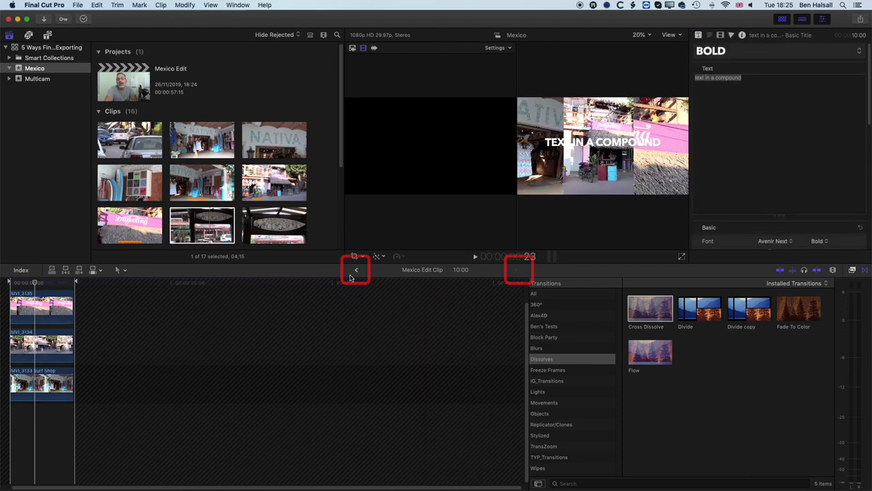
click(39, 382)
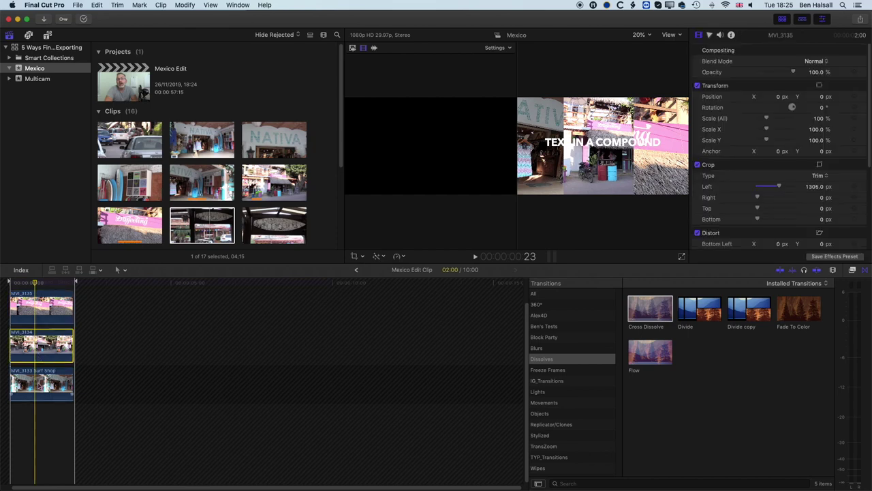
double_click(134, 89)
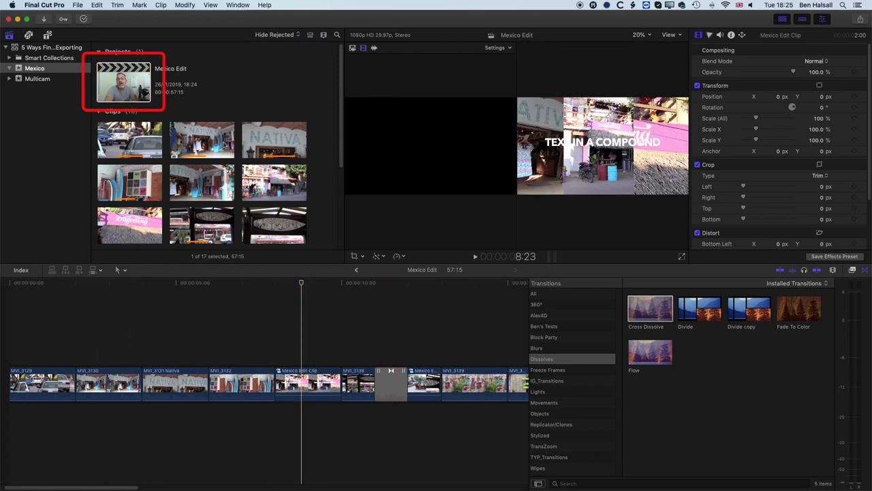
- Open Mexico Edit Clip, then cancel the project's 52.2 MB 960 x 540 Master File export
click(205, 182)
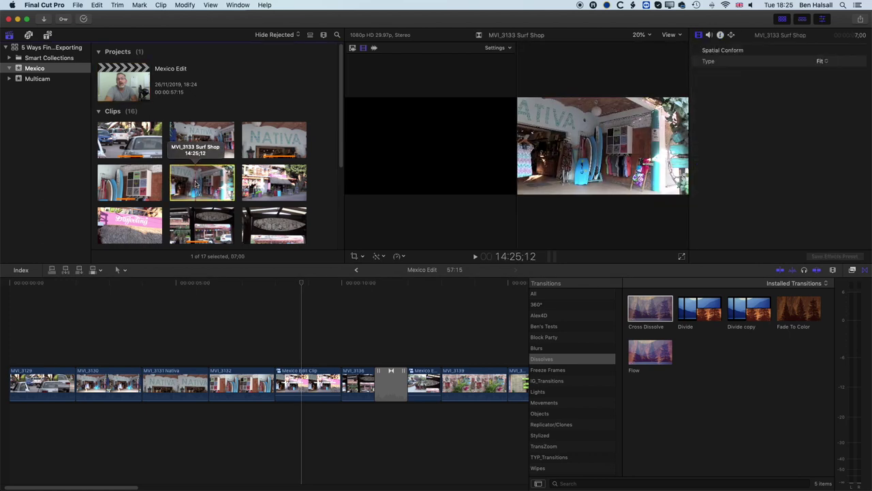
double_click(305, 390)
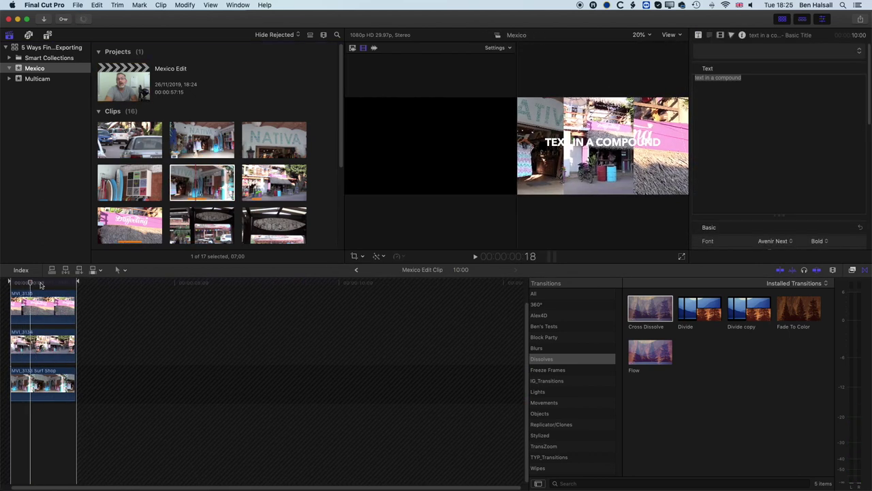
click(128, 87)
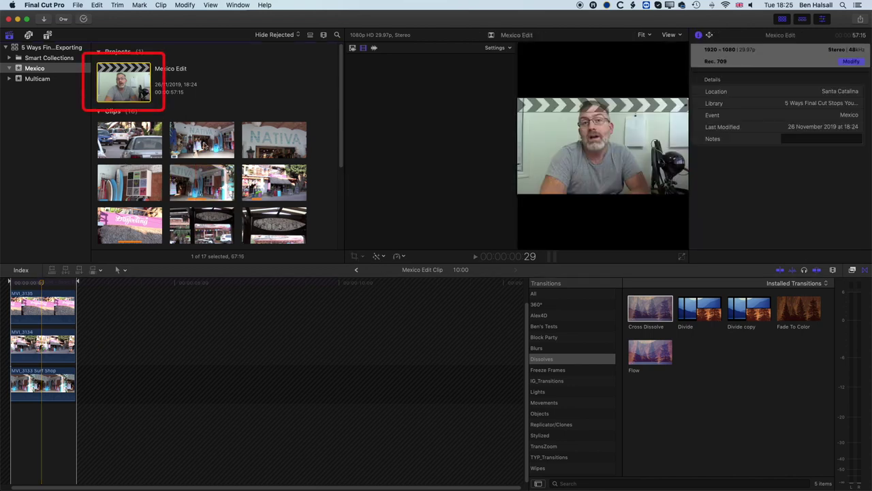
click(861, 21)
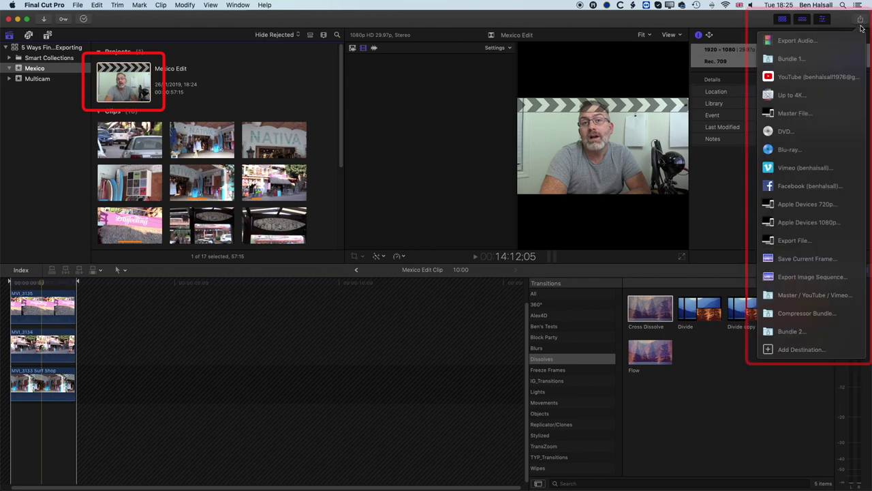
click(811, 120)
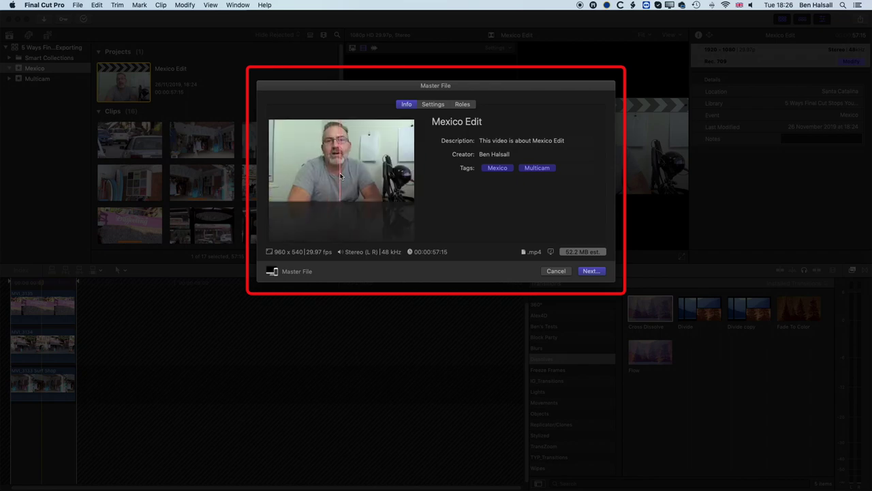
click(556, 271)
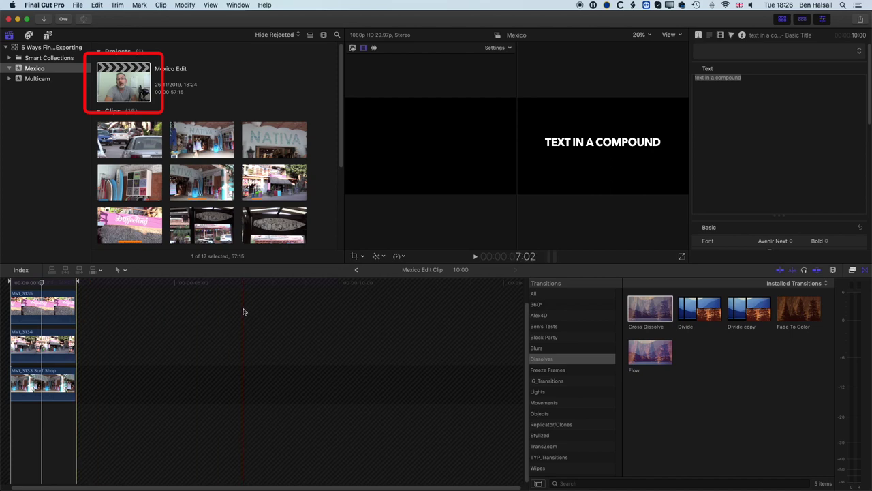
- Step back through the timeline history from Mexico Edit Clip to the full Mexico Edit project
click(405, 271)
click(427, 274)
click(441, 271)
click(464, 273)
click(355, 272)
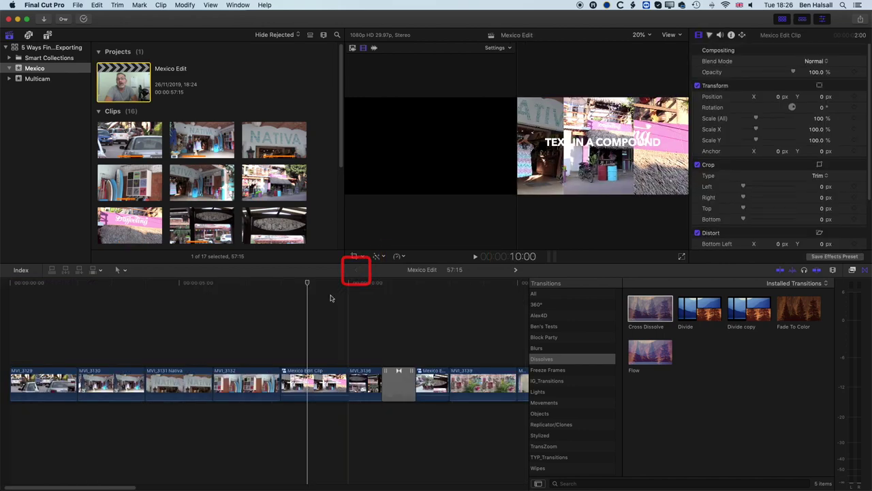
- Scrub the playhead and scroll right to preview the later part of Mexico Edit
mouse_move(307, 287)
mouse_down()
mouse_move(278, 286)
mouse_move(323, 286)
mouse_move(314, 286)
mouse_up()
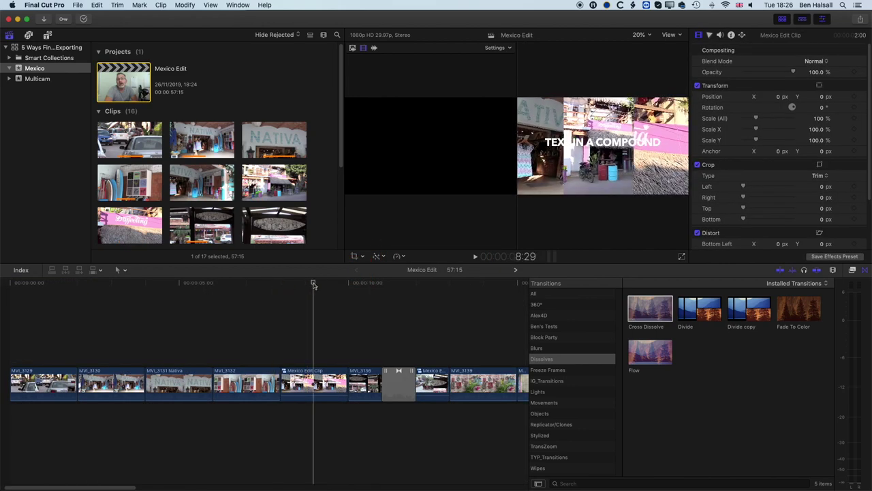
scroll(313, 285, left, 1)
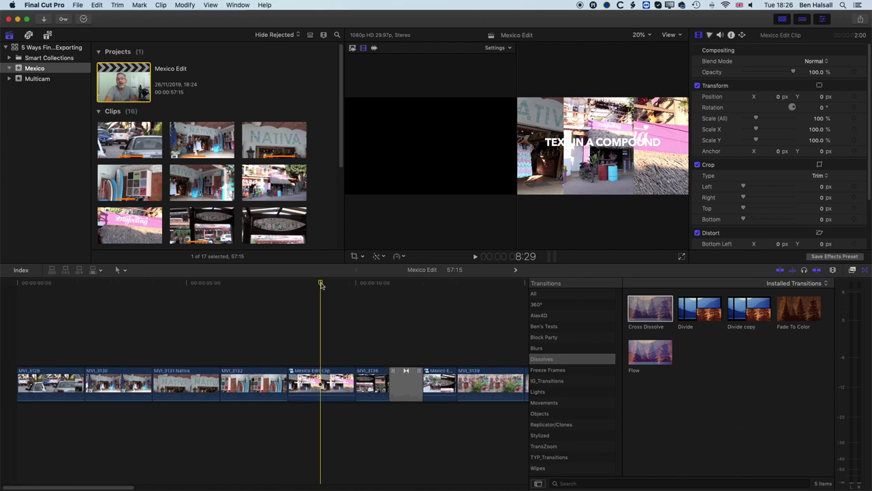
scroll(321, 285, right, 10)
scroll(321, 285, right, 8)
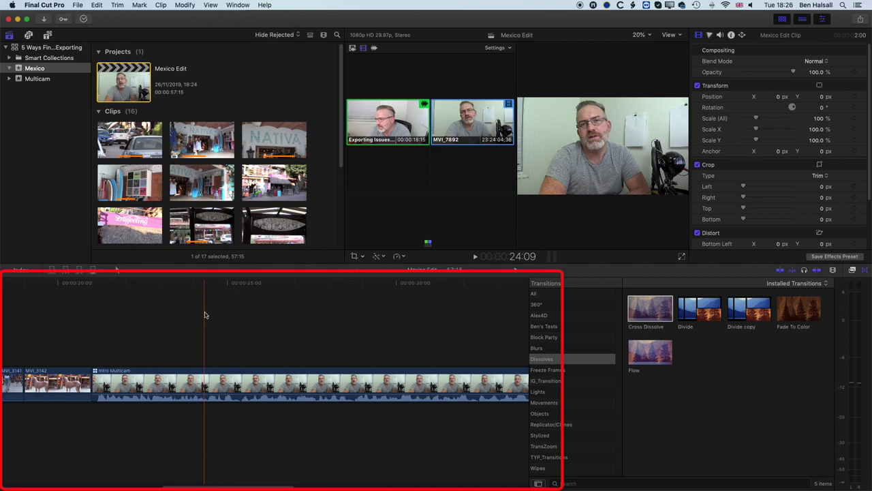
- Fit the project in view and open Intro Multicam to see its angles
key(shift+z)
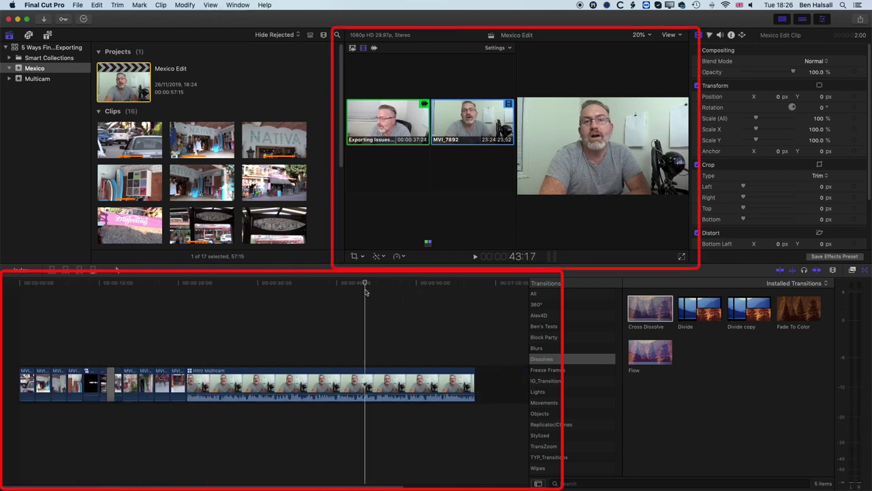
click(217, 293)
click(239, 385)
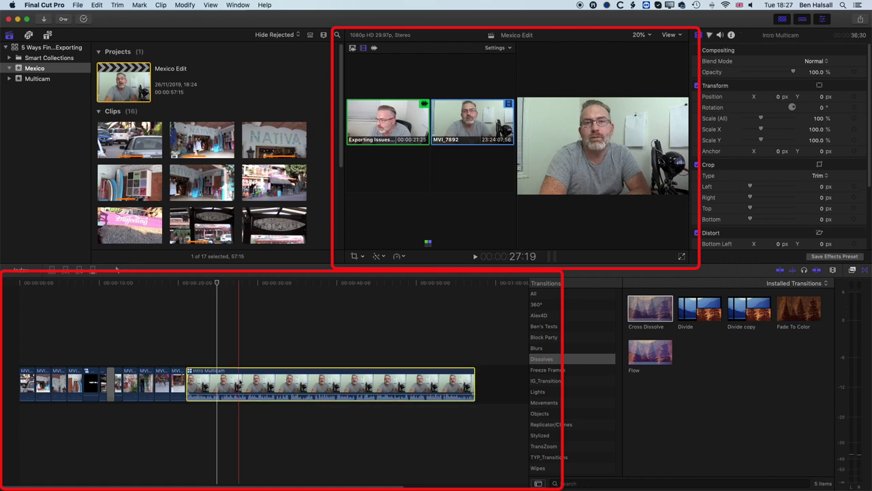
double_click(240, 383)
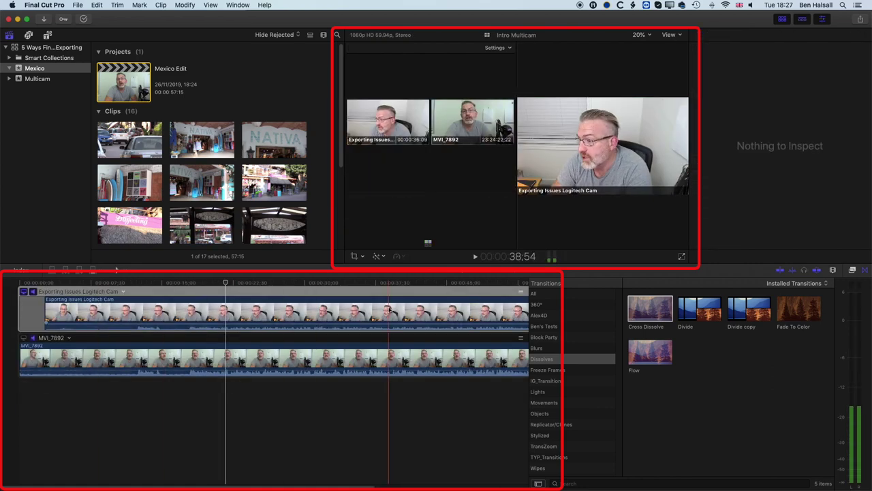
- Show the Exporting Issues Logitech Cam angle's audio properties and angle viewer at about 17:48
click(253, 312)
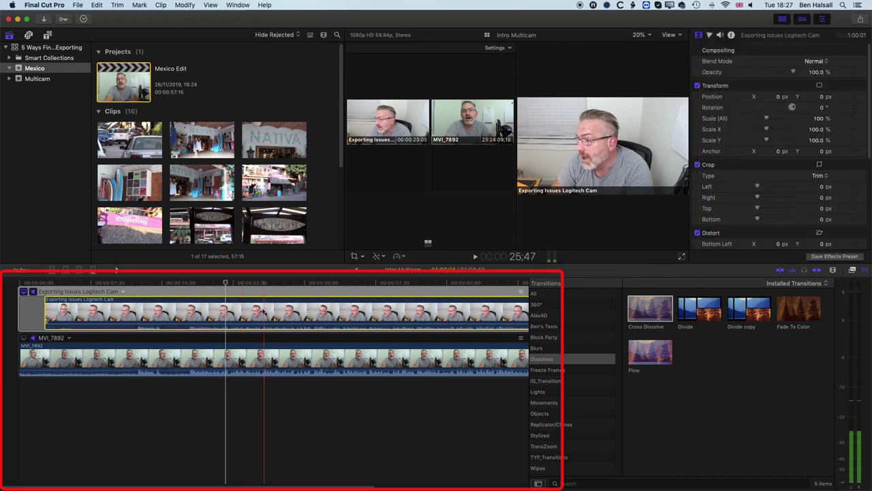
click(720, 35)
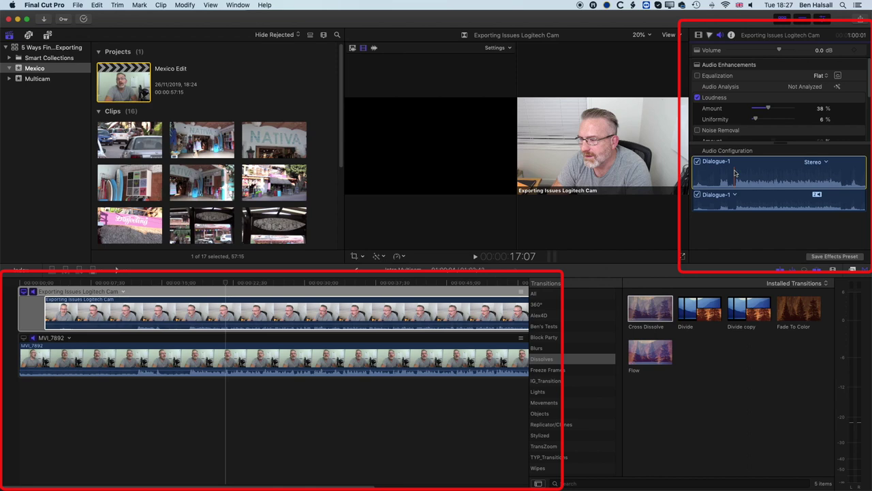
key(shift+super+7)
click(190, 285)
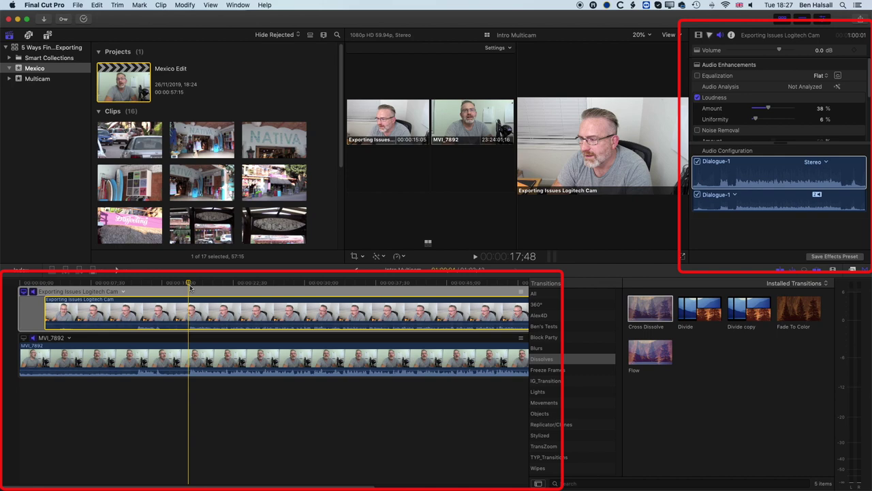
click(79, 6)
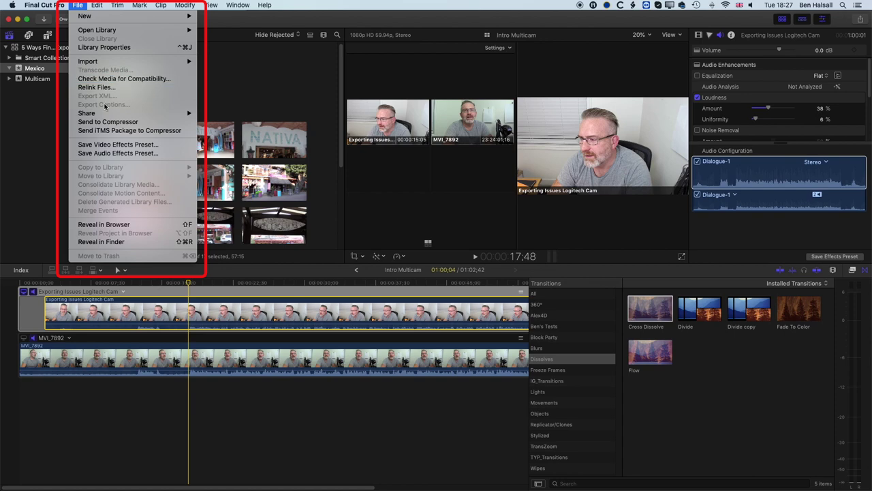
- Look over the File > Share destinations, then dismiss the menus and deselect the angle clip
mouse_move(105, 113)
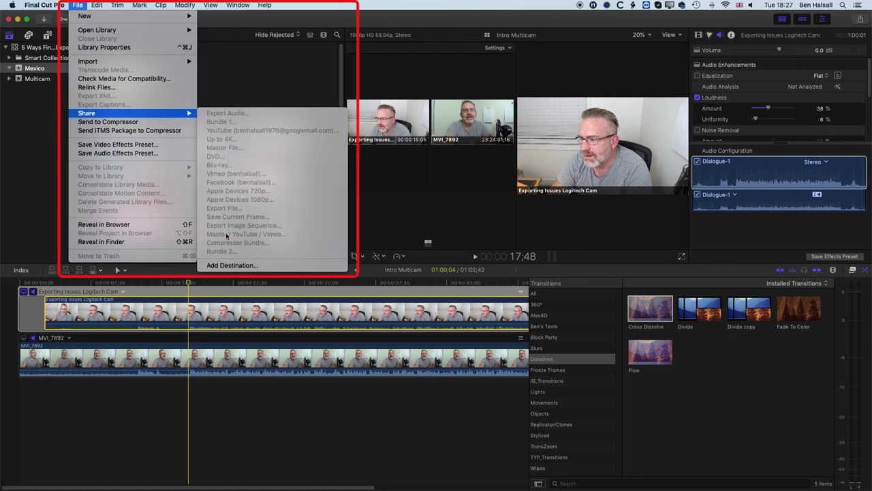
click(156, 396)
click(155, 397)
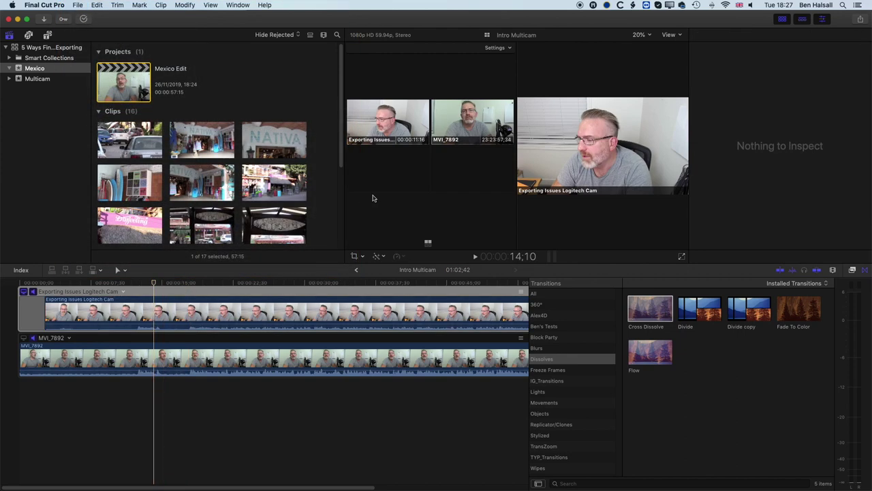
- Check Intro Multicam's Master File settings (H.264 Faster Encode, 960 x 540, ~56.9 MB), then cancel
click(861, 19)
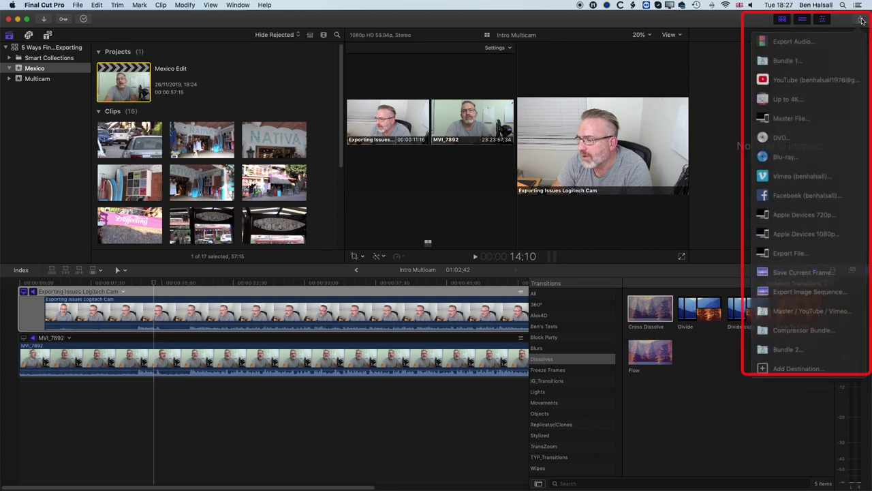
click(770, 113)
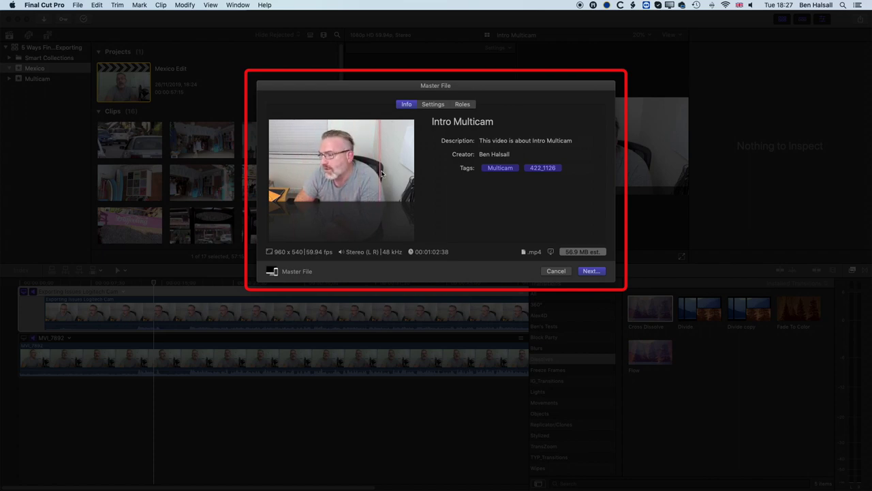
click(433, 103)
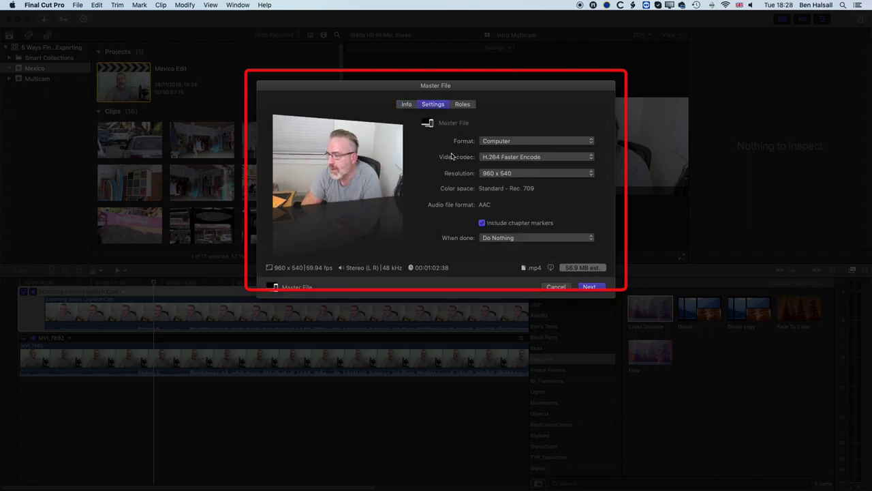
click(406, 104)
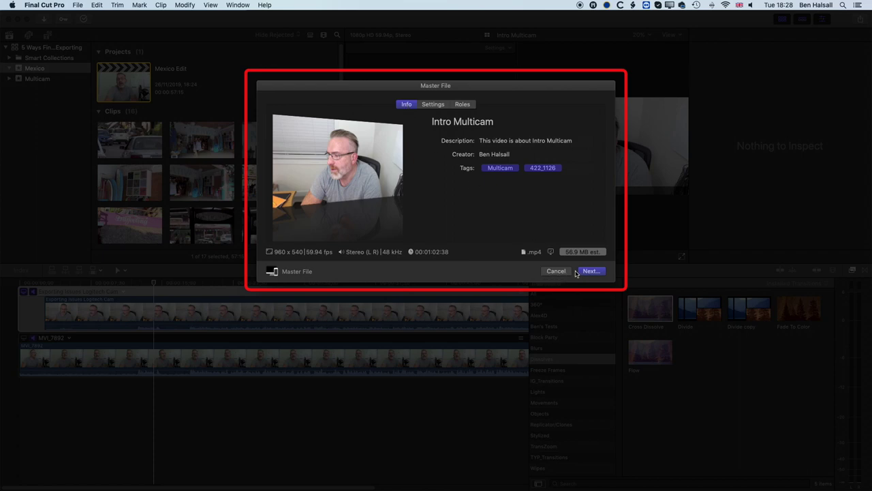
click(554, 271)
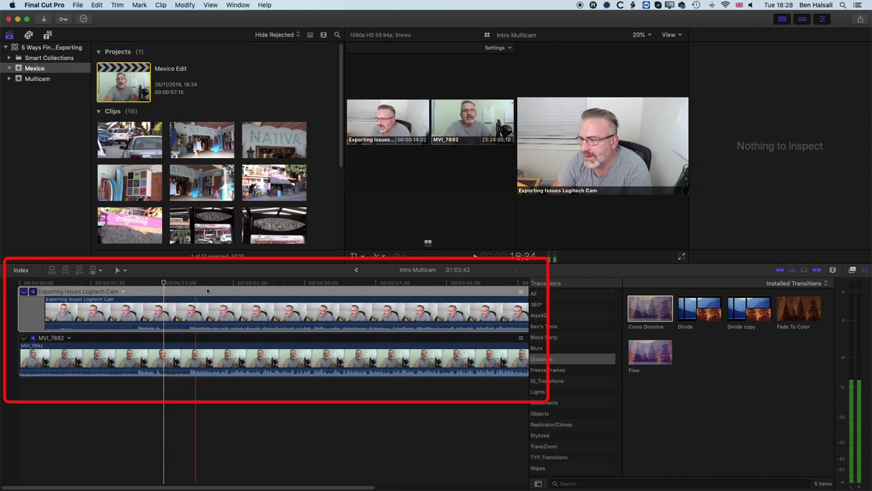
- Monitor the MVI_7892 angle, then review and cancel a Master File export of Intro Multicam
click(23, 338)
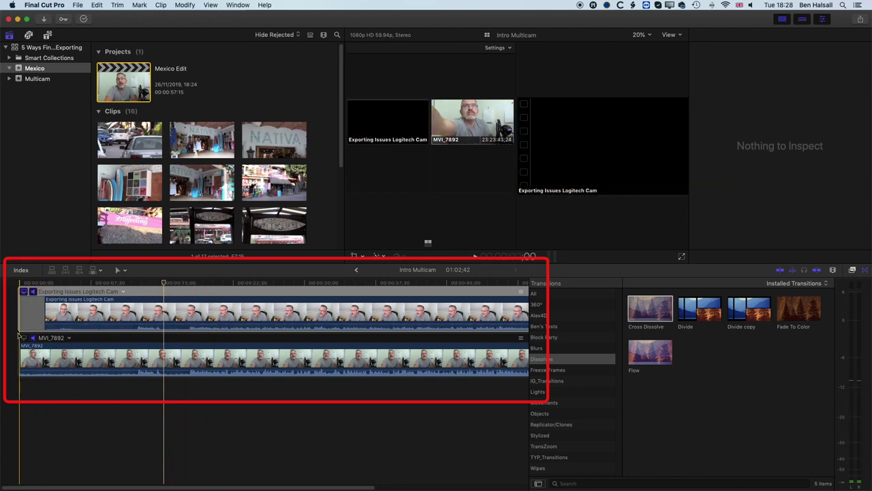
click(24, 339)
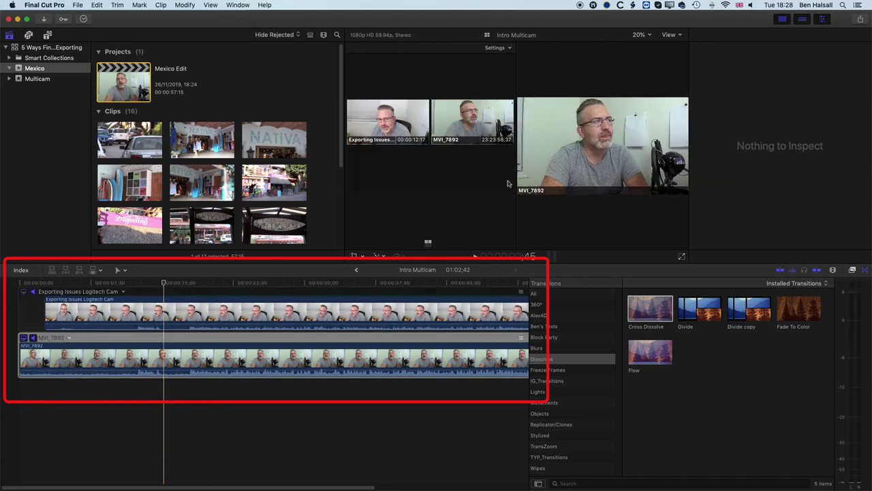
click(861, 20)
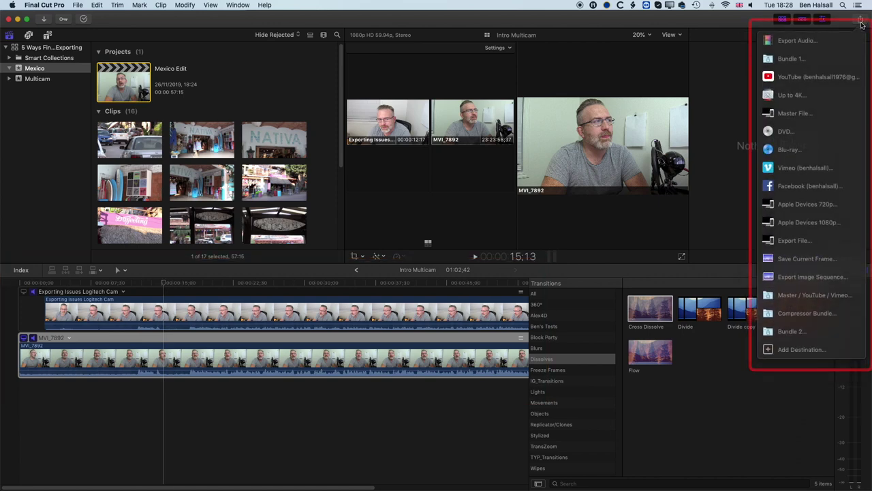
click(800, 113)
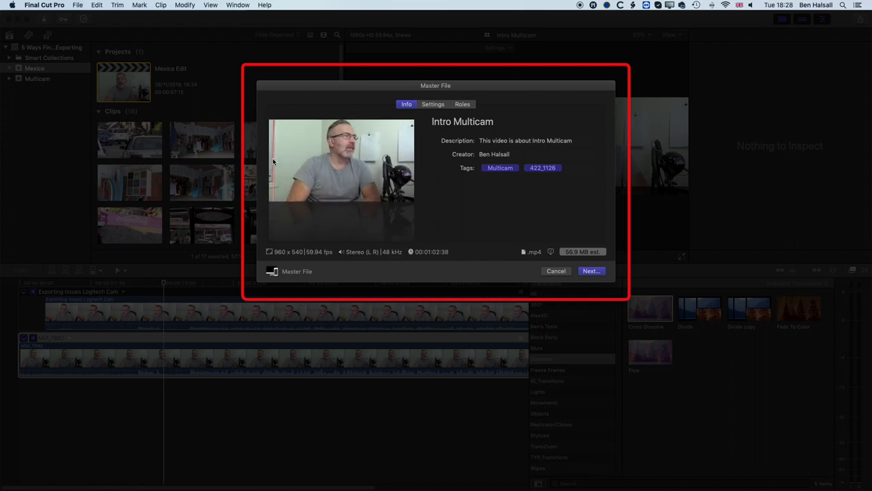
click(557, 271)
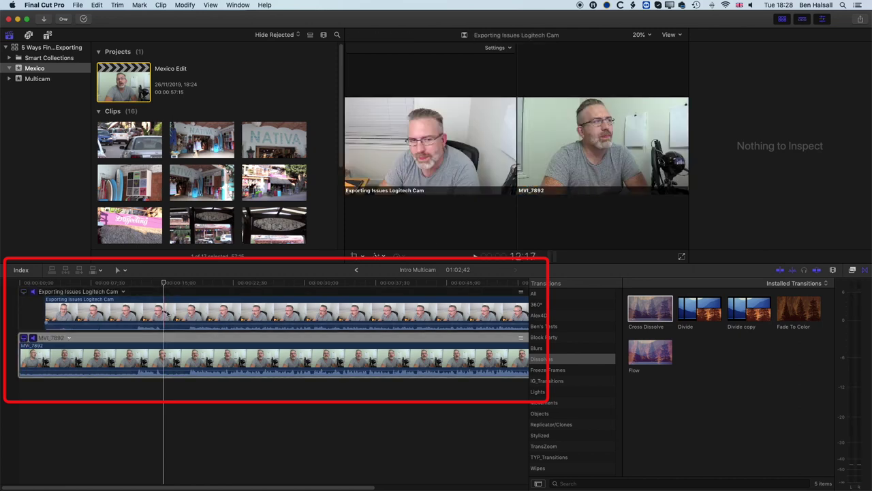
- Leave the angle editor, reopen Mexico Edit, and scrub back to the Mexican Surf Shop shot
click(357, 272)
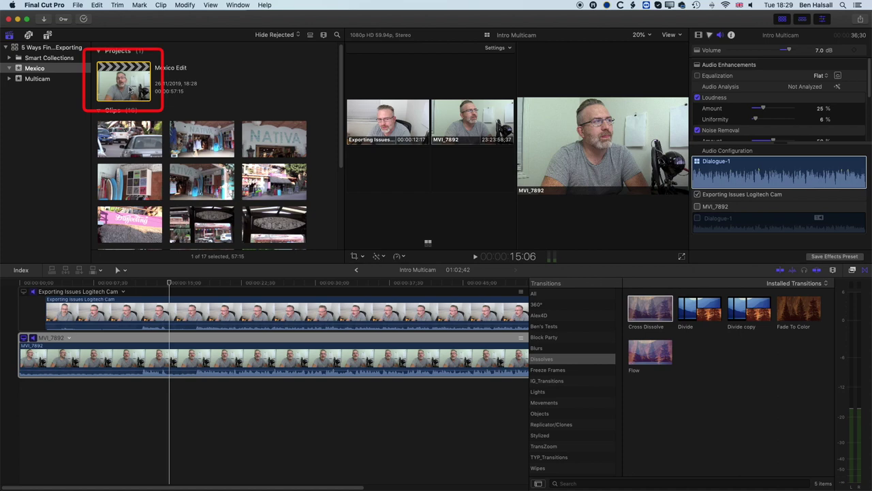
double_click(130, 89)
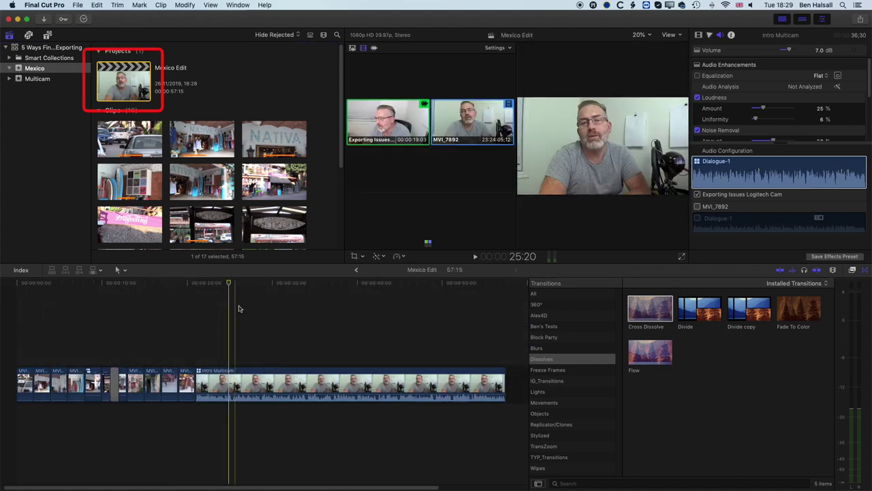
click(250, 285)
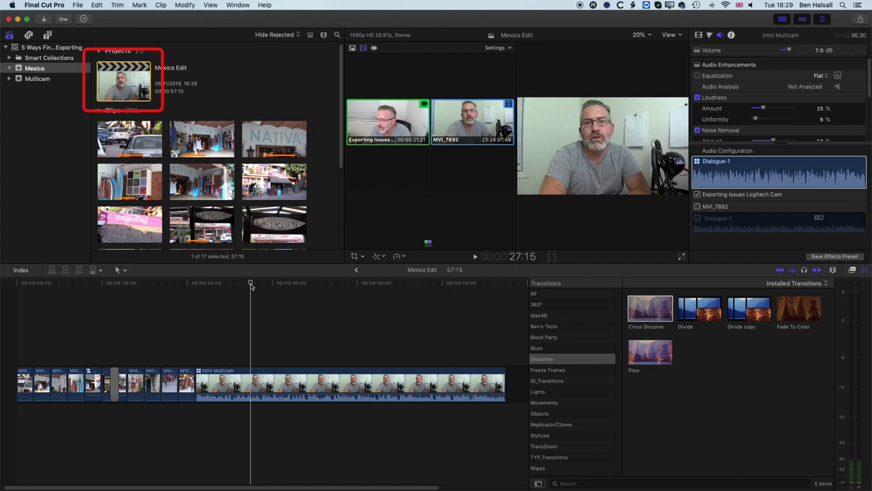
drag(251, 285, 358, 287)
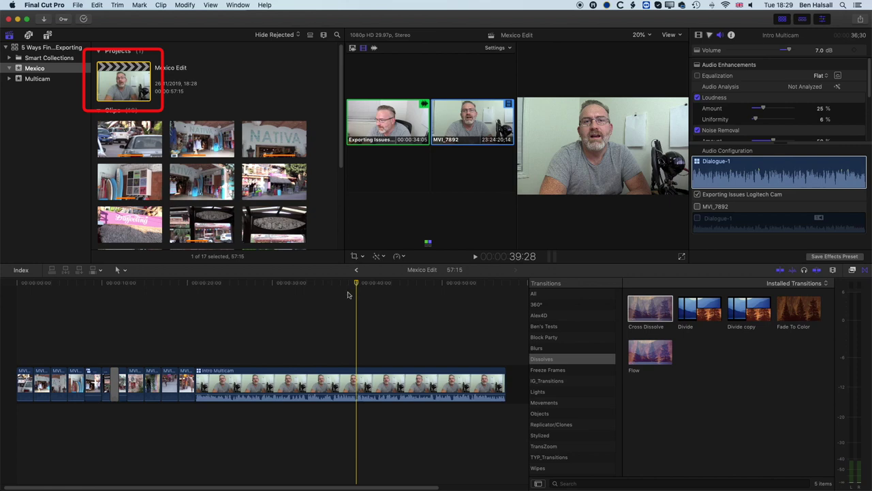
click(280, 284)
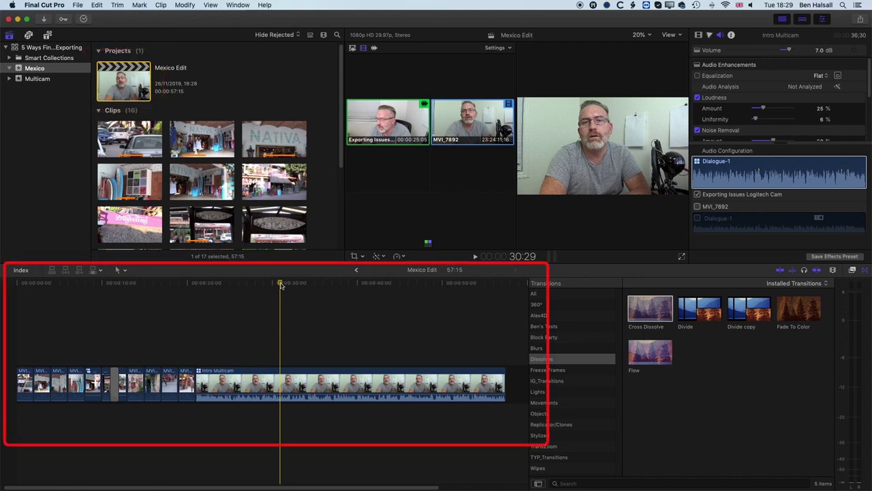
drag(188, 282, 152, 290)
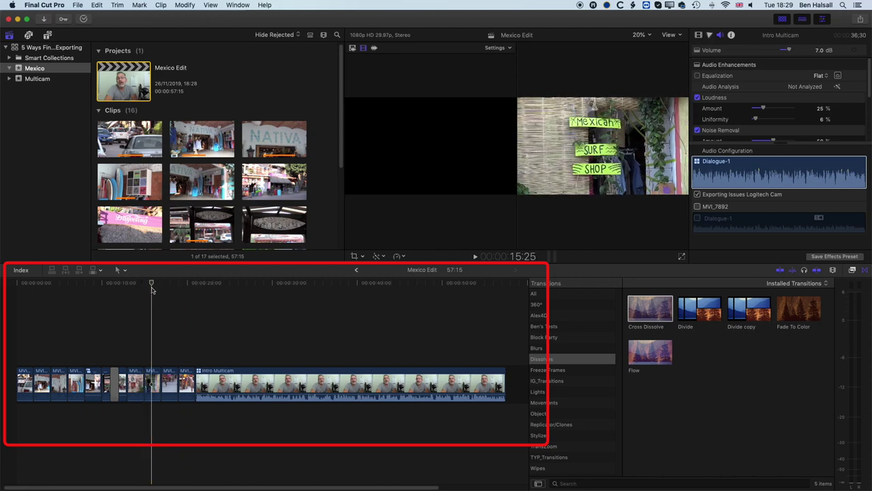
- Switch to the Range Selection tool and mark a 05:22 range across four clips
key(x)
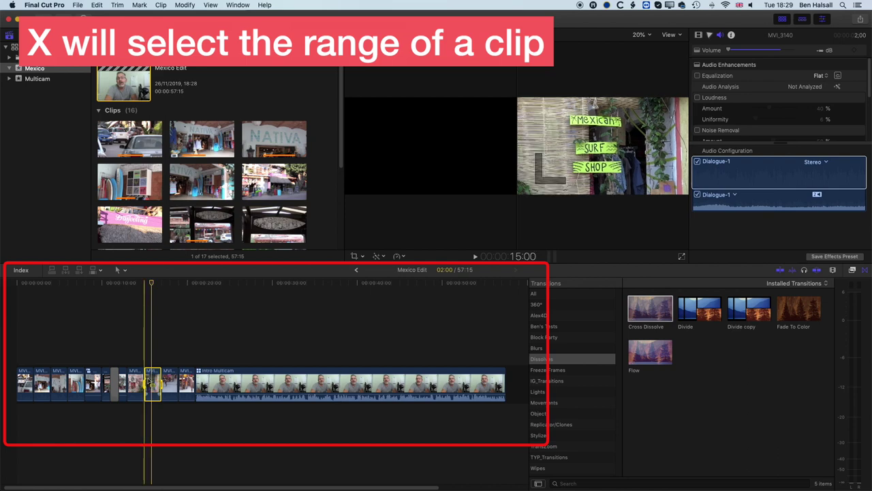
click(123, 271)
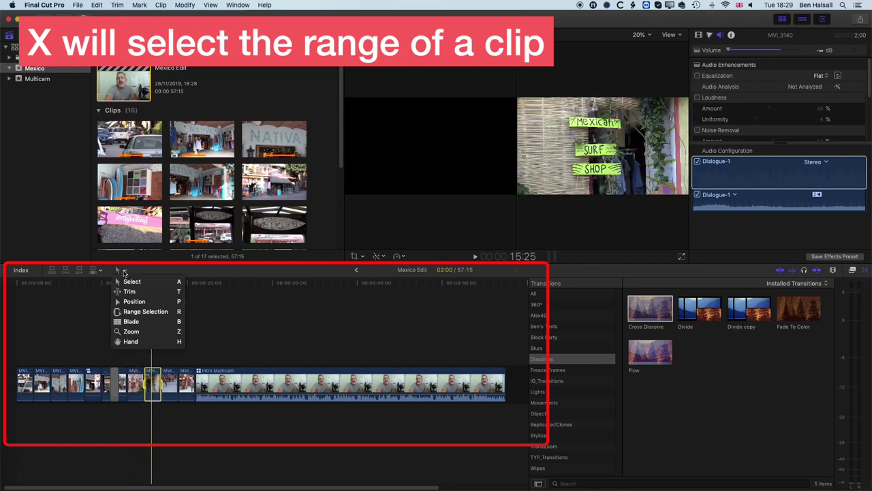
click(140, 311)
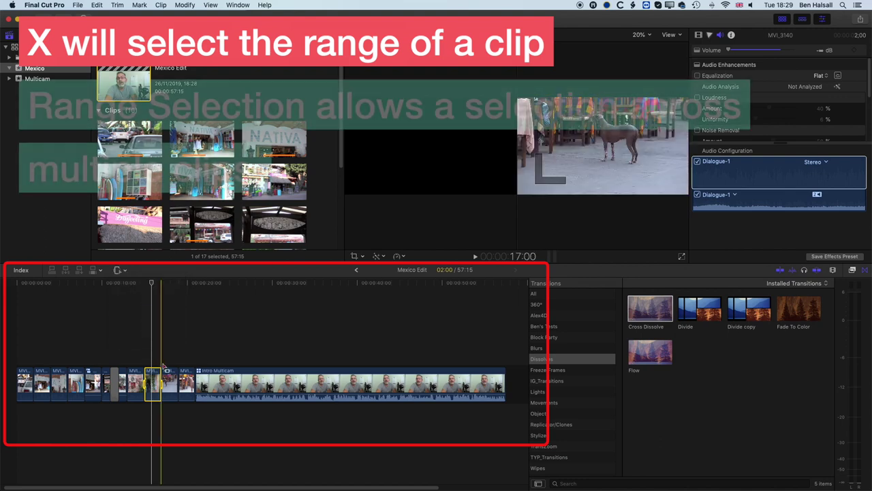
drag(186, 381, 139, 382)
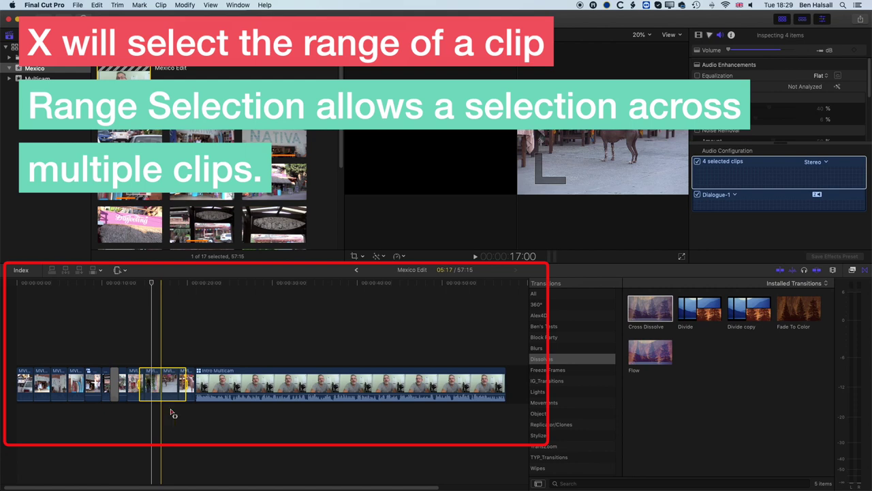
drag(244, 382, 274, 401)
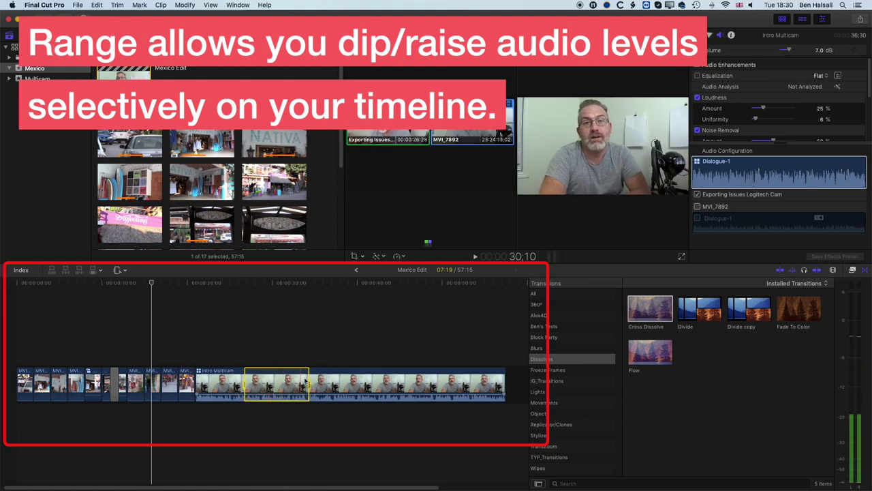
key(alt+x)
drag(135, 385, 187, 387)
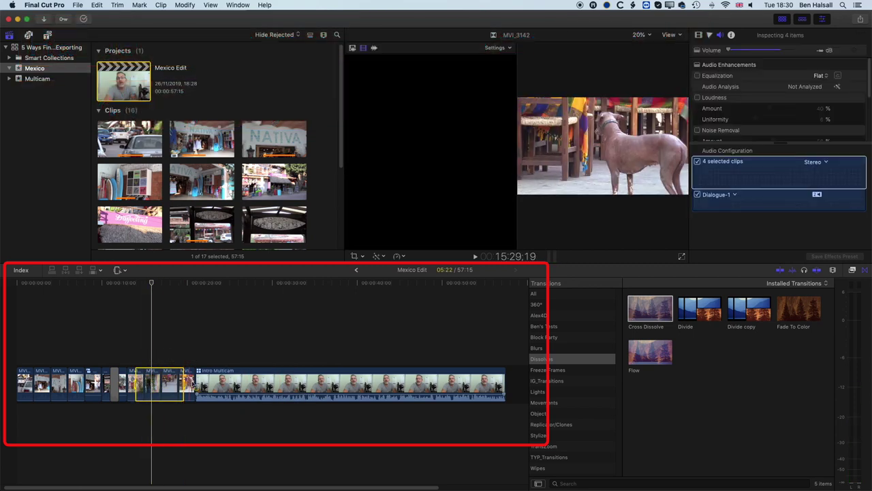
click(861, 19)
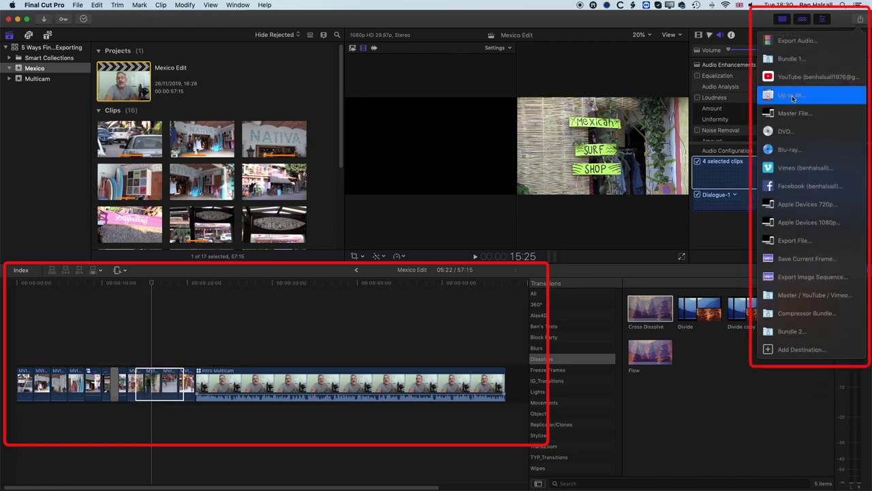
click(794, 114)
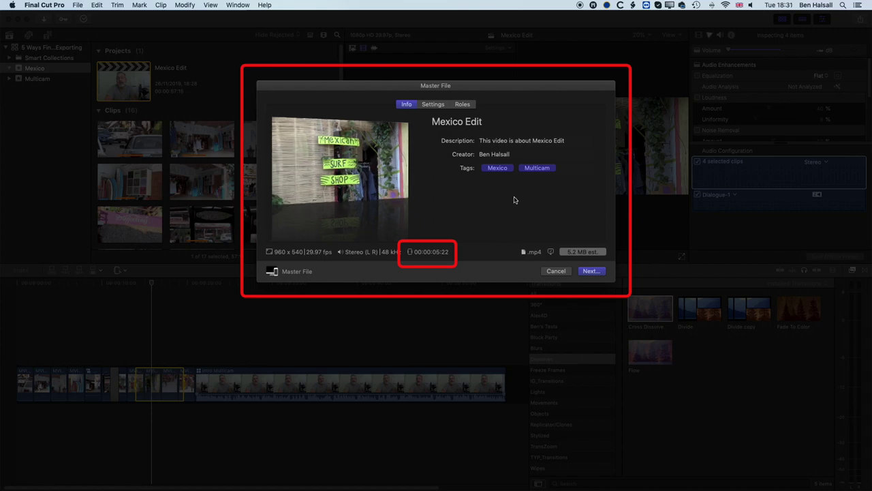
click(556, 270)
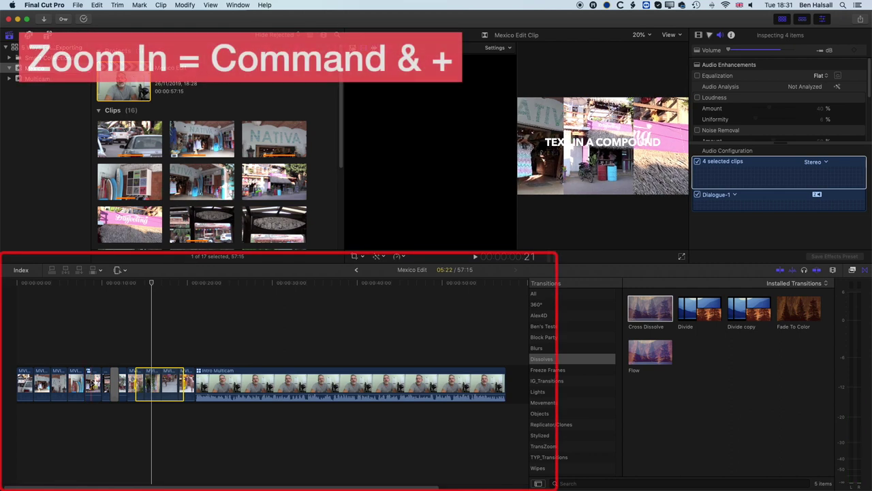
- Mark in and out points on the Mexico Edit Clip and start a Master File export of that range
key(super+equal)
key(super+equal)
key(super+equal)
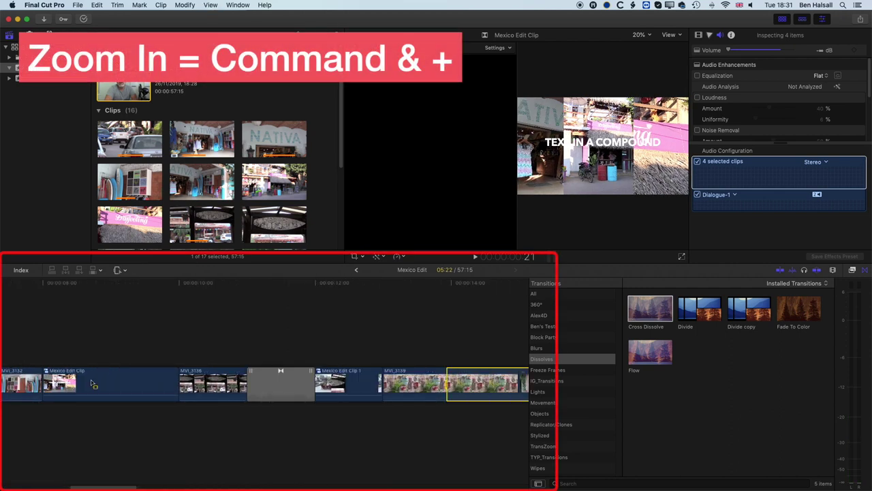
key(i)
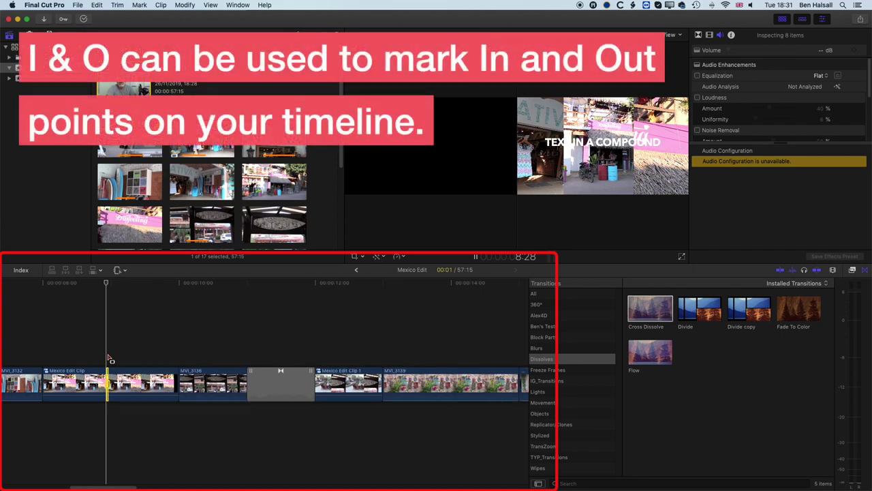
key(o)
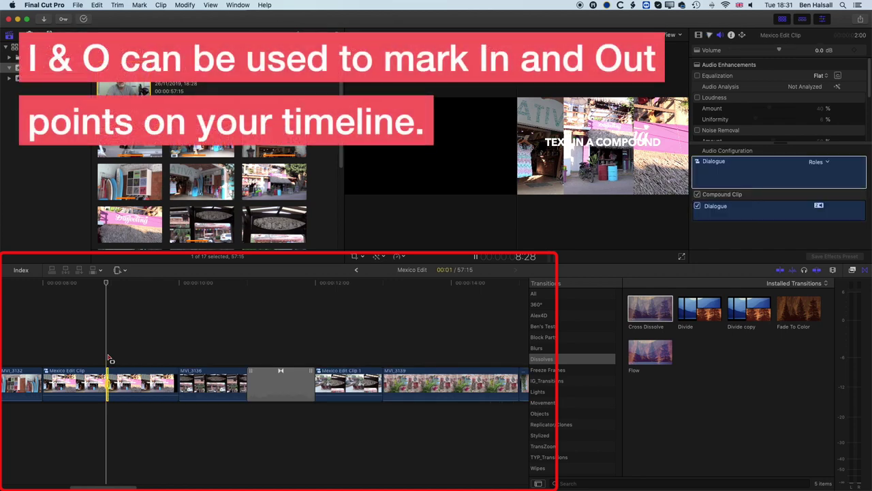
key(shift+z)
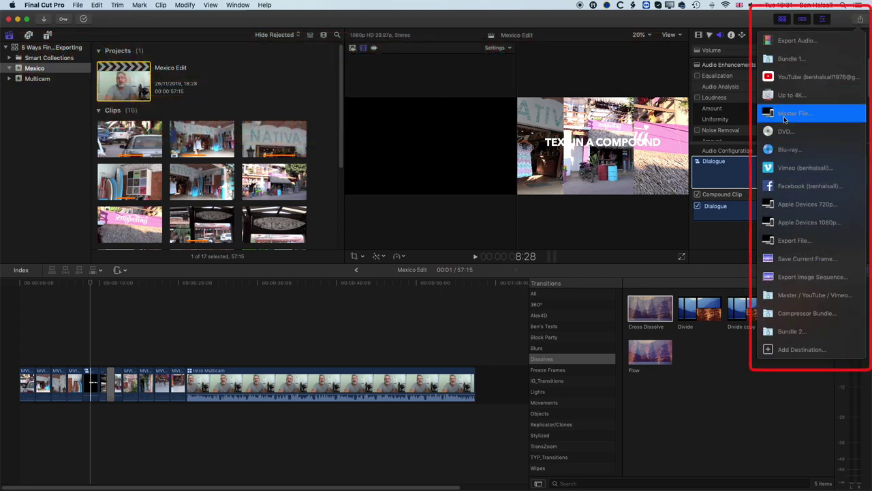
click(785, 118)
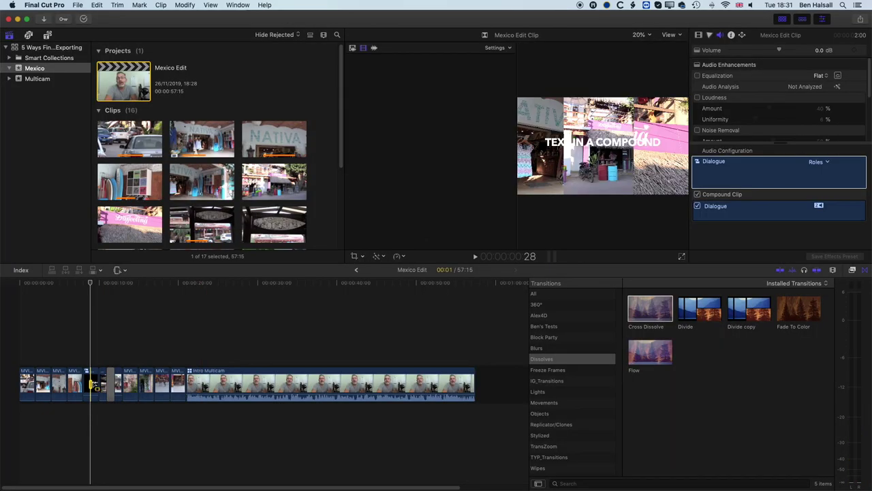
- Mark a new range near the playhead, add a Basic Title over it, then delete the title
key(super+equal)
key(super+equal)
key(super+equal)
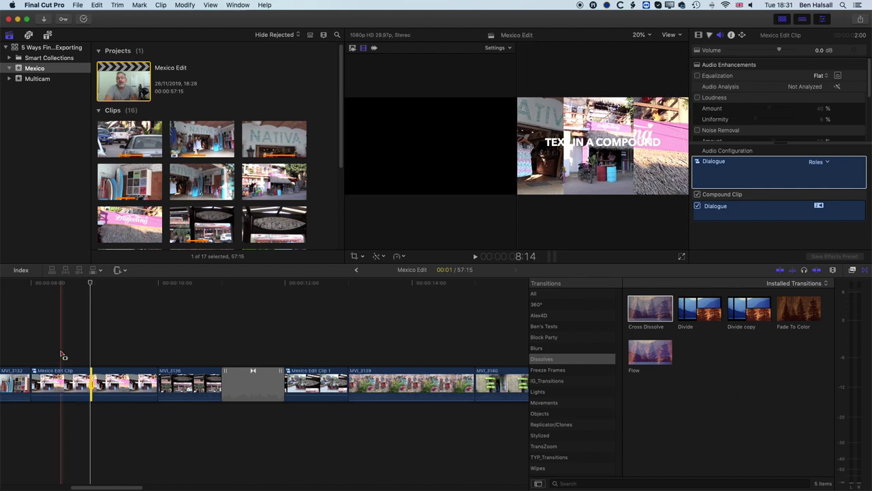
key(i)
key(space)
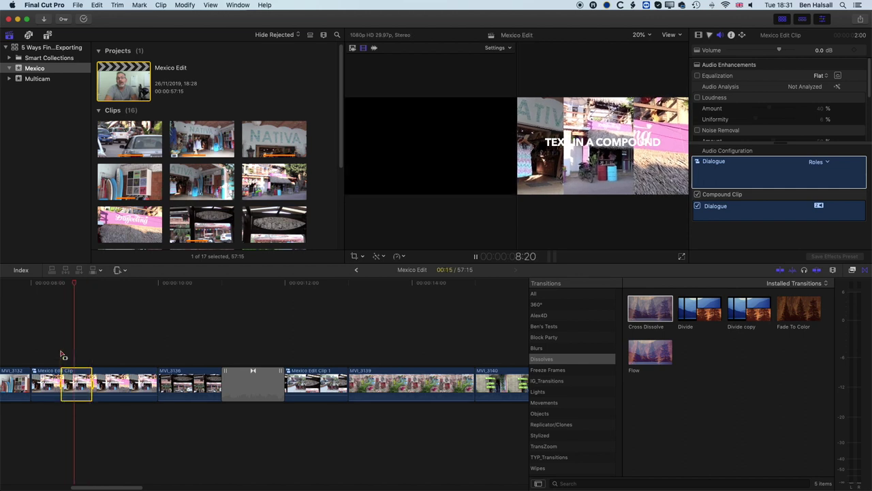
key(o)
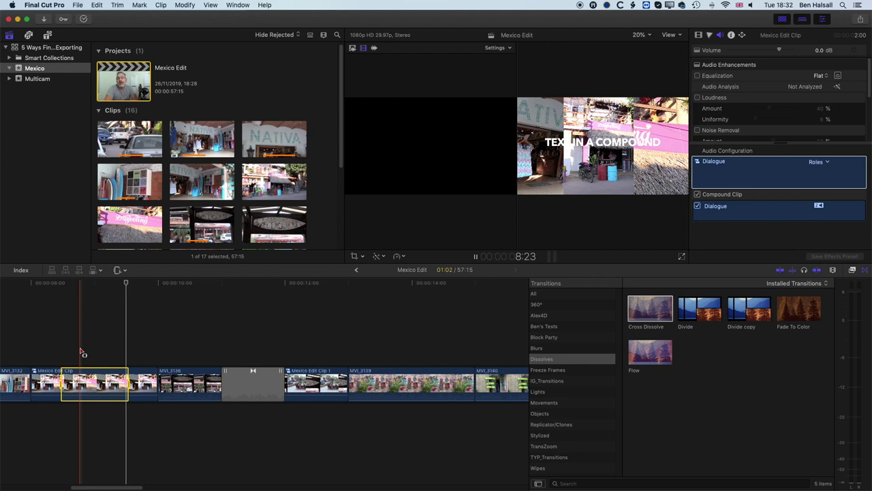
key(ctrl+t)
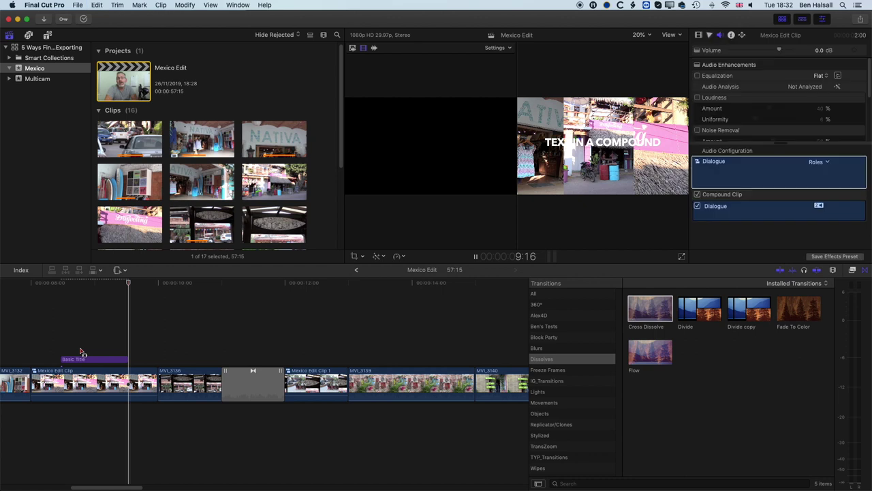
key(Delete)
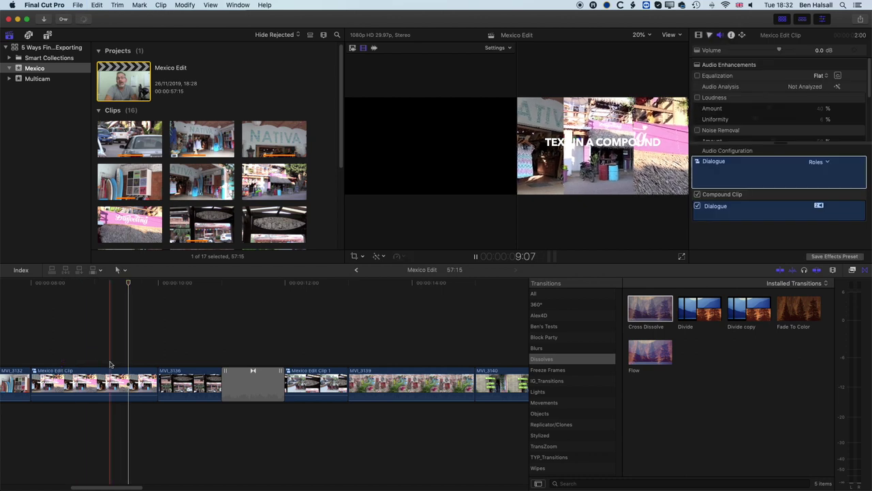
- Select the Mexico Edit Clip, confirm its Master File export covers only 01:08, then cancel
click(62, 383)
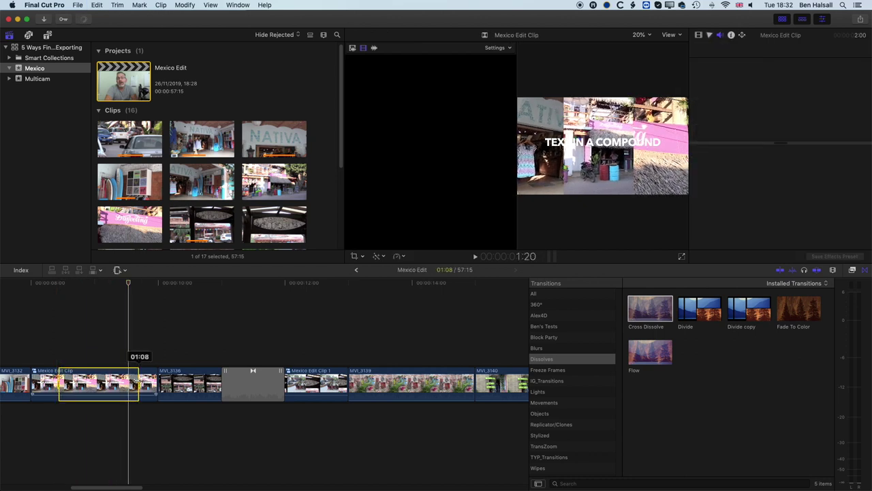
click(860, 19)
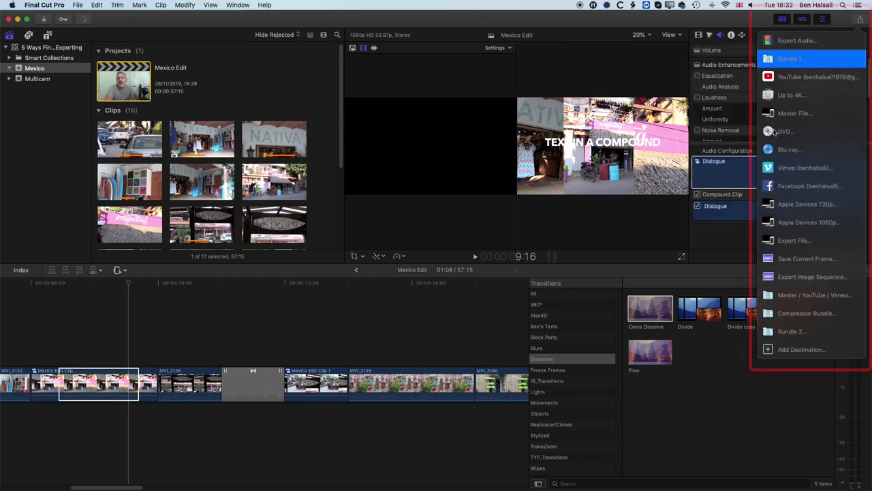
click(781, 113)
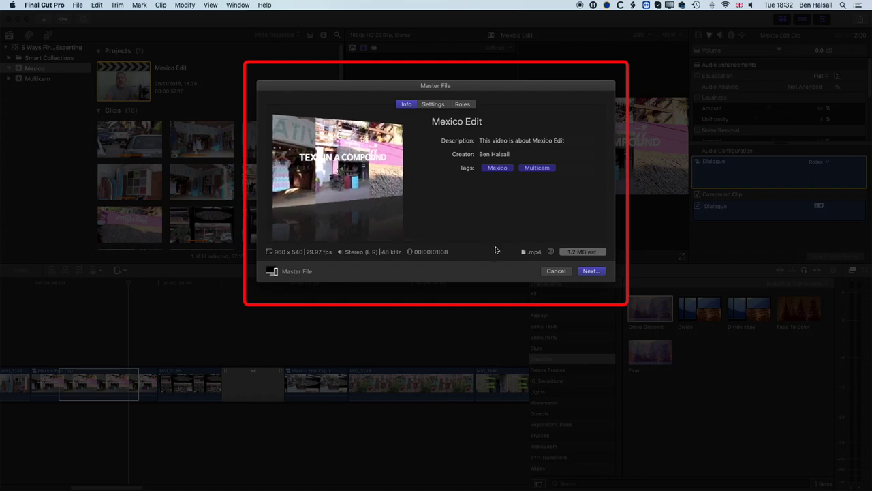
click(556, 271)
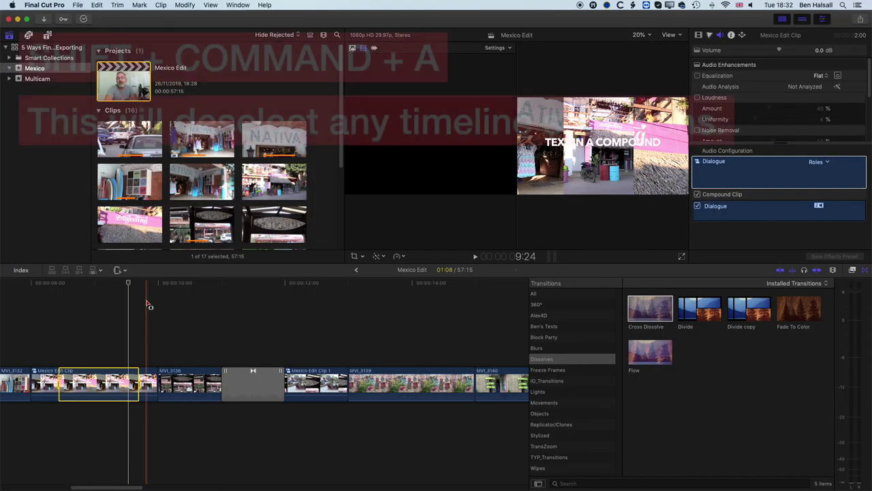
- Deselect everything, drag and clear a two-clip range, then fit the 57:15 Mexico Edit in view
key(shift+super+a)
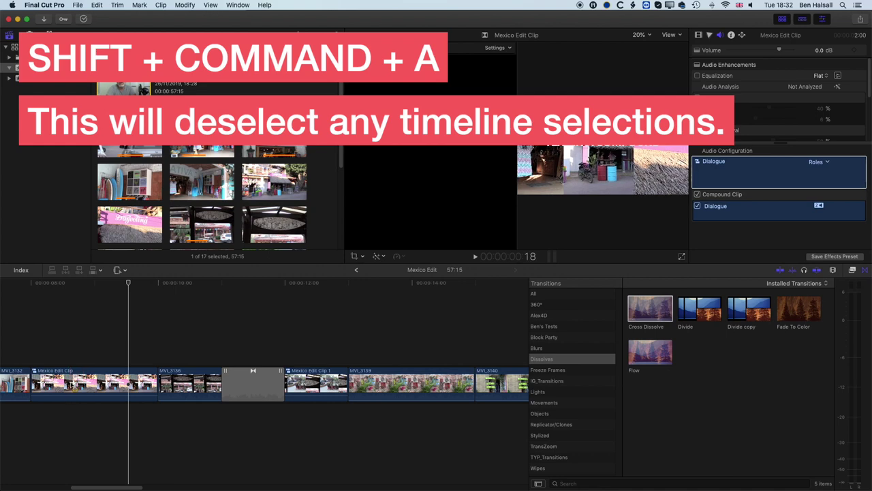
drag(79, 381, 189, 379)
scroll(189, 380, right, 5)
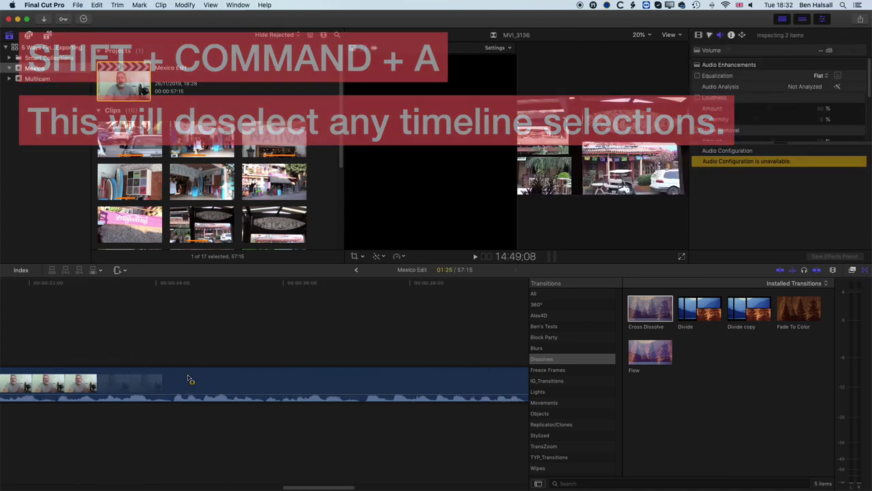
scroll(390, 368, right, 10)
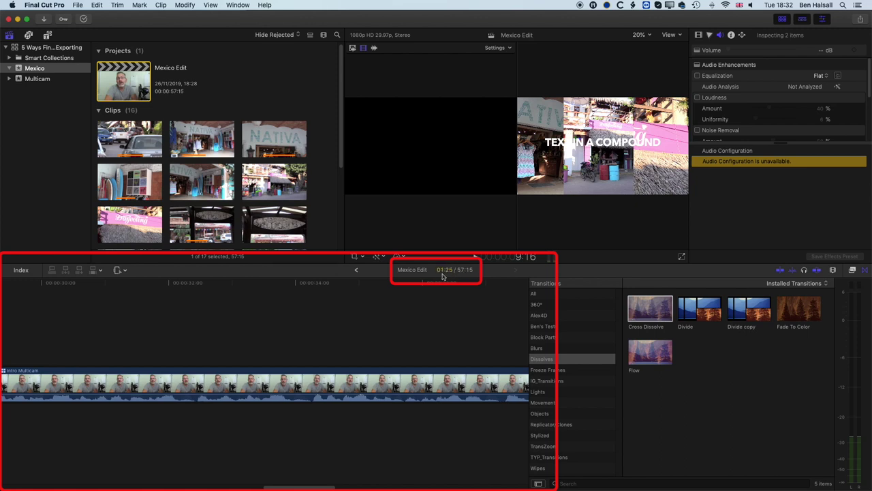
key(super+shift+a)
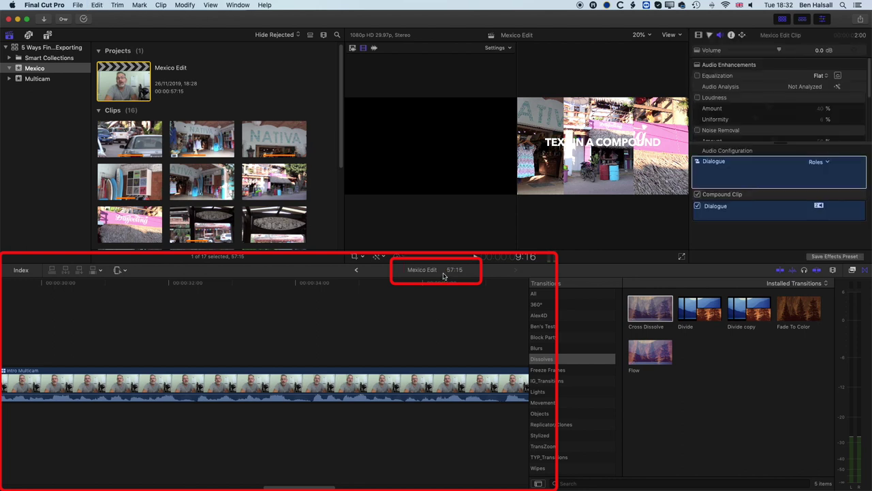
key(shift+z)
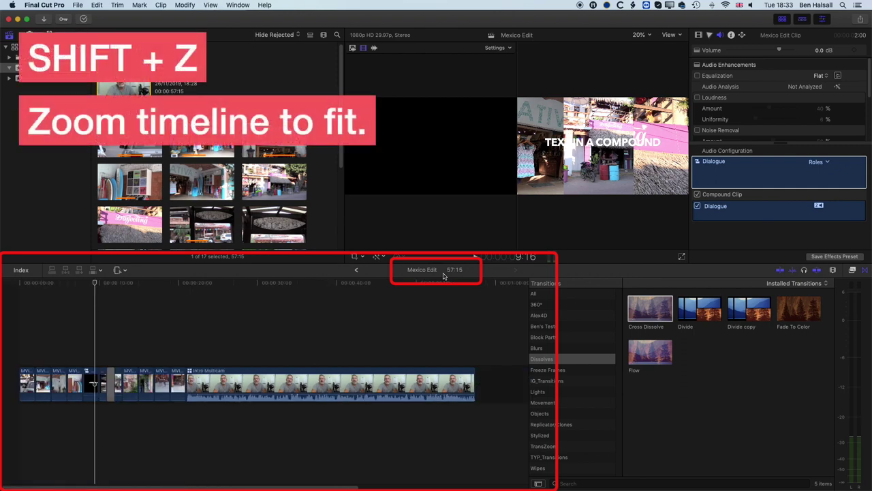
click(90, 284)
click(75, 284)
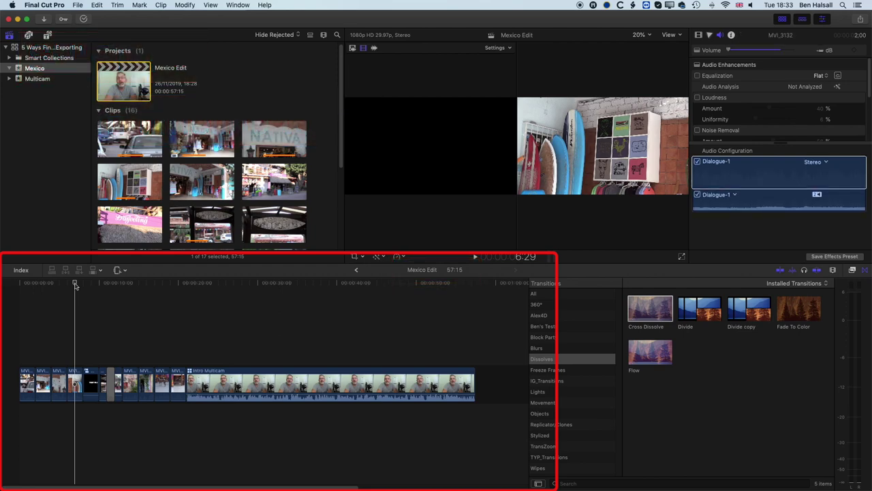
key(x)
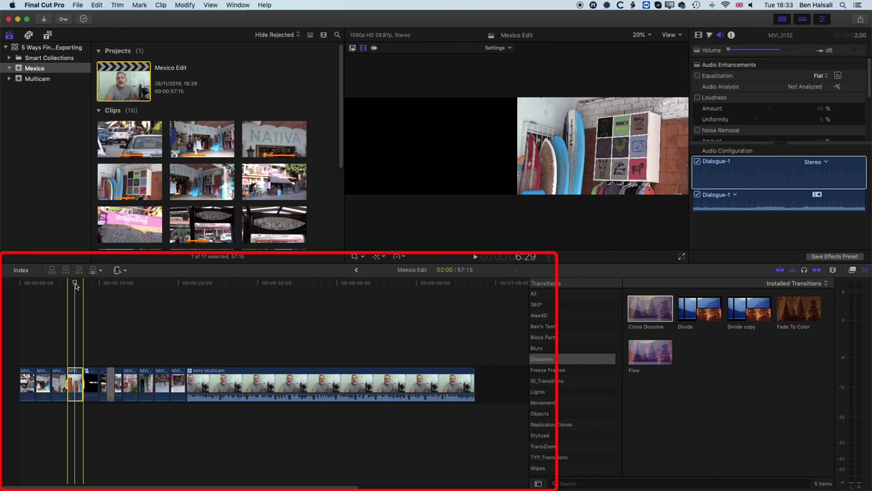
key(x)
drag(139, 381, 164, 382)
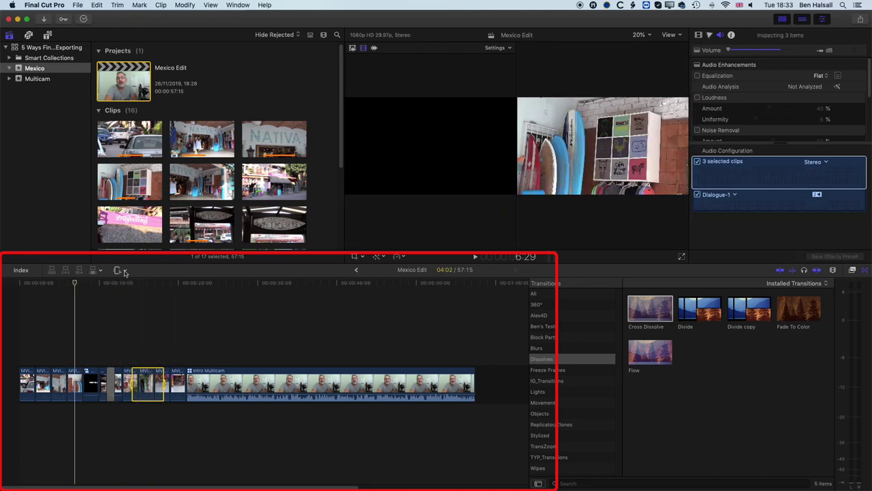
key(super+shift+a)
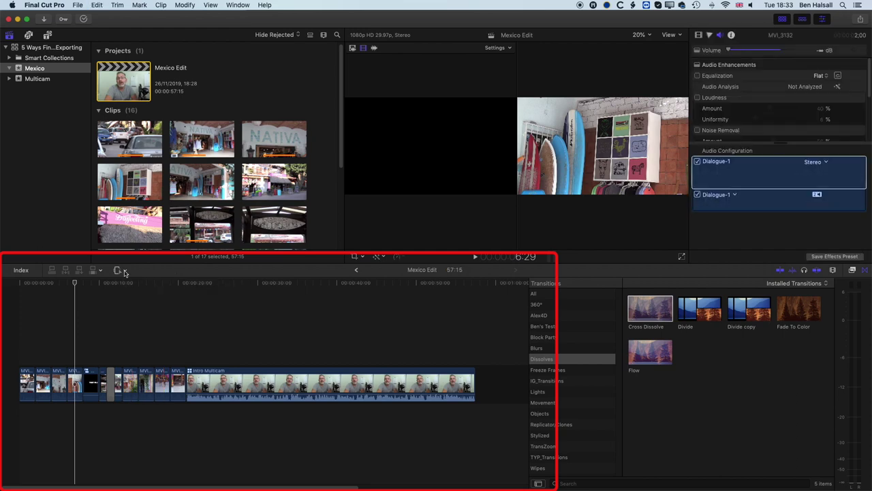
click(125, 271)
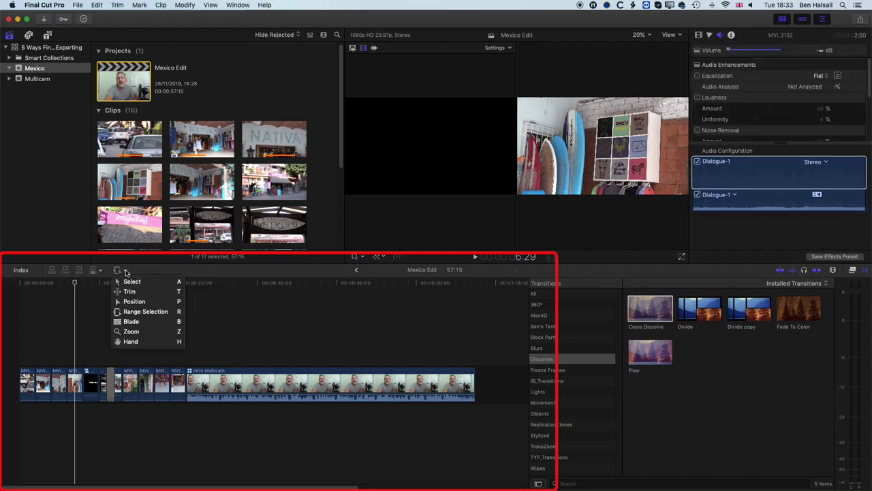
click(137, 282)
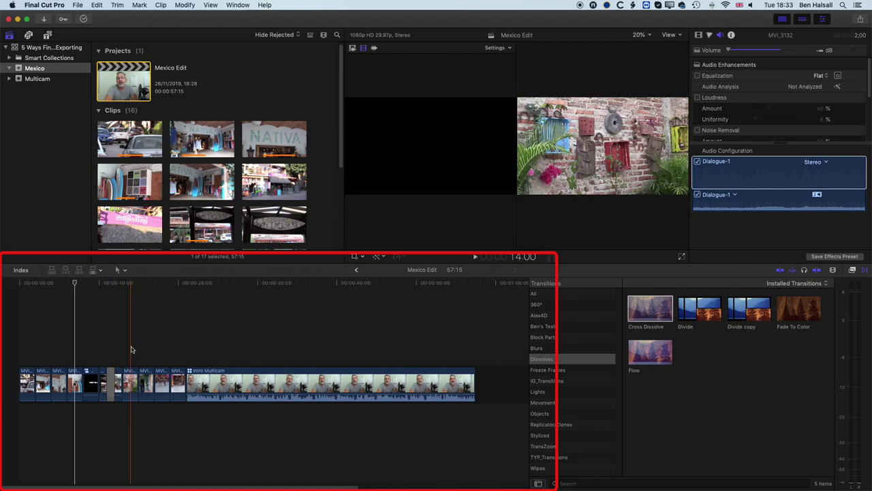
key(x)
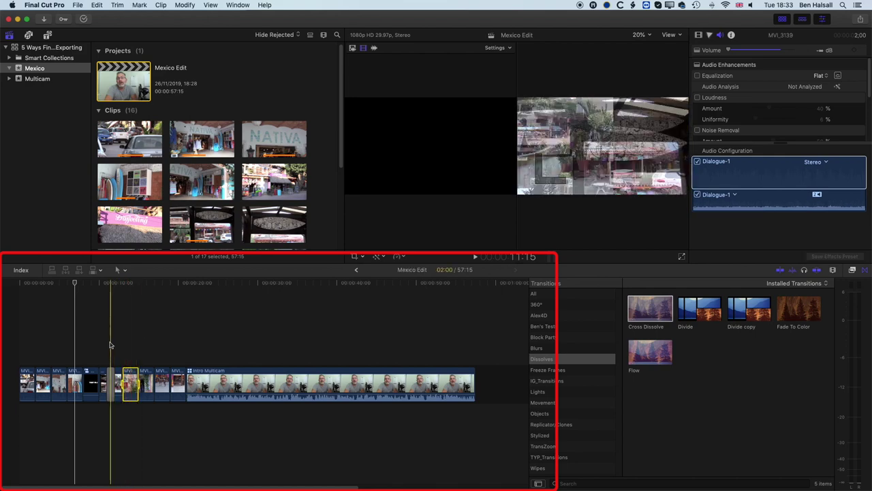
click(108, 345)
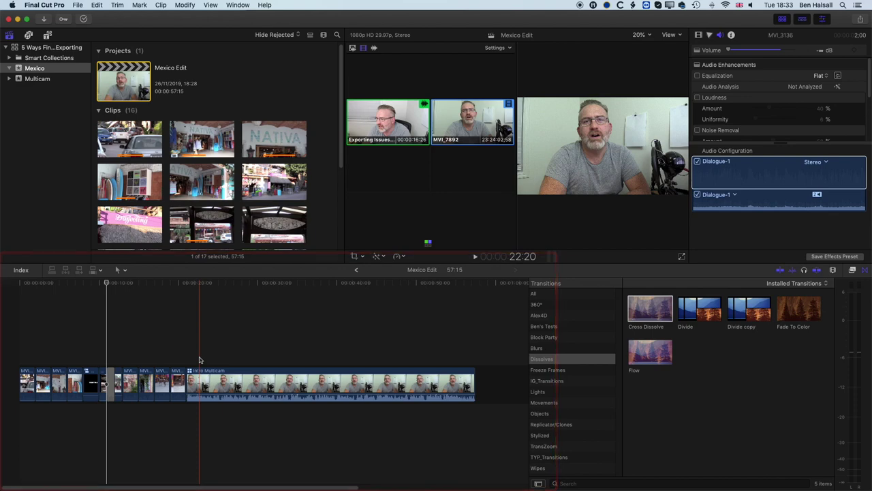
click(94, 283)
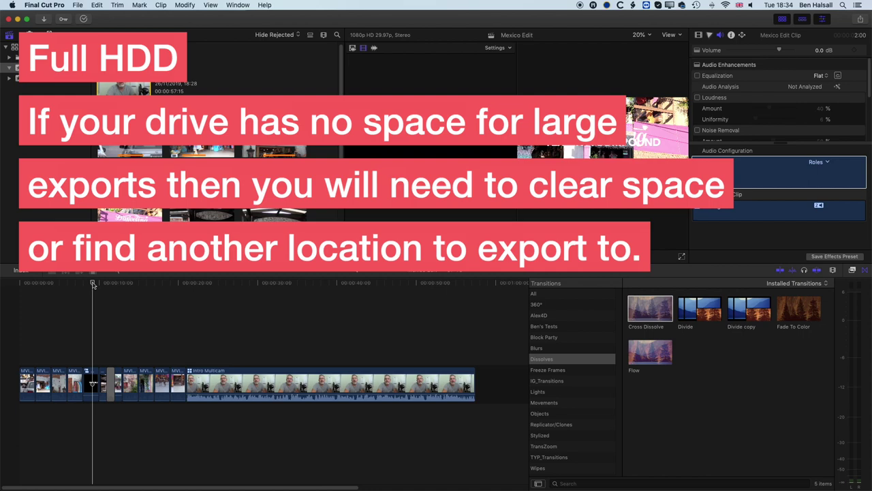
- Share Mexico Edit as a Master File, verify the H.264 960 x 540 settings, and save to Desktop
click(861, 19)
click(801, 114)
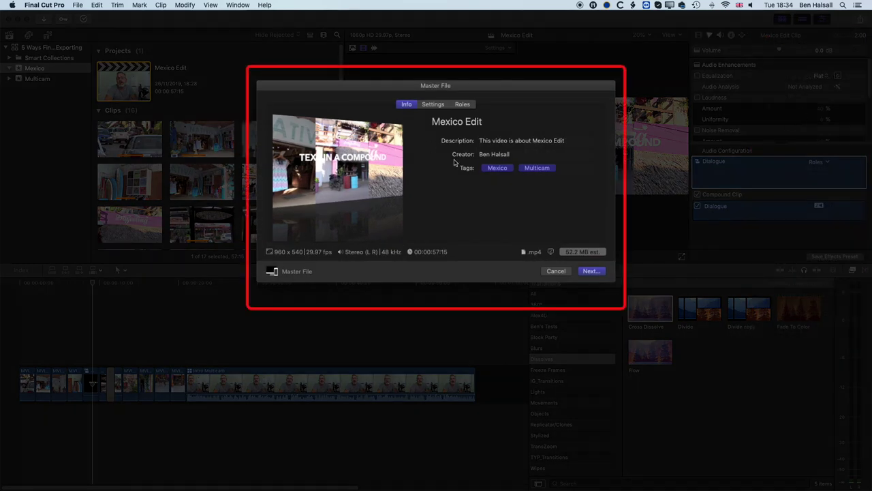
click(436, 107)
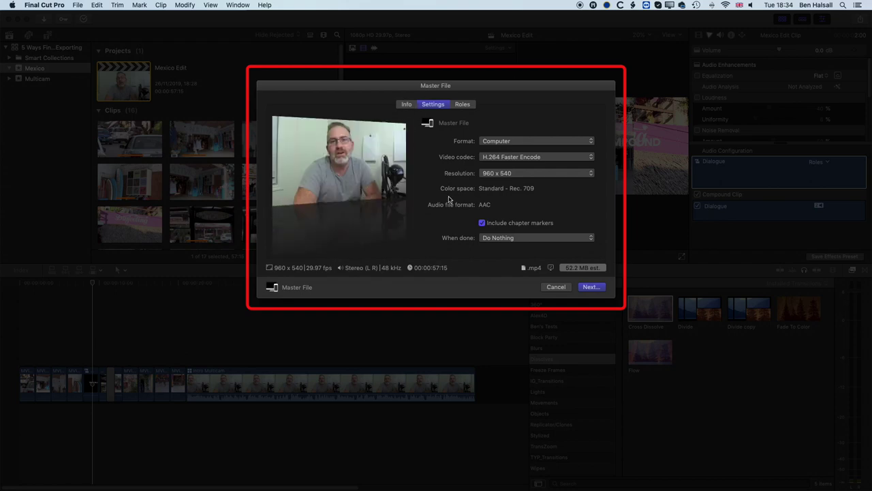
click(590, 287)
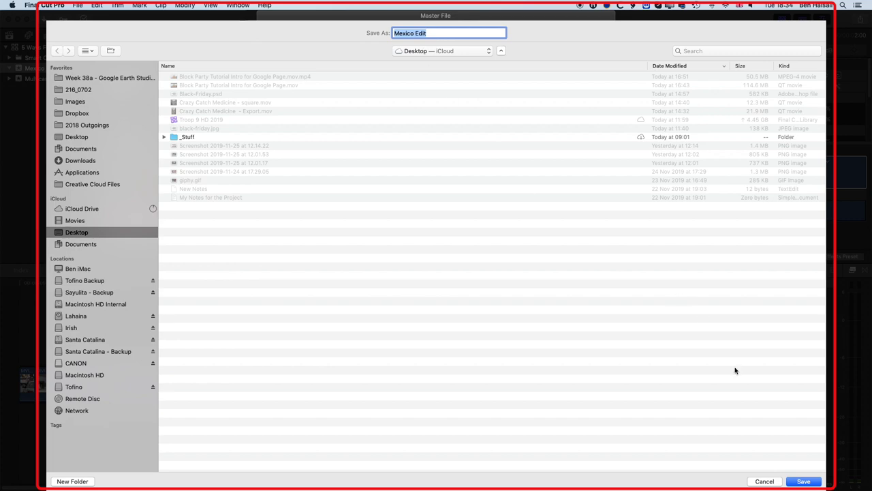
click(804, 481)
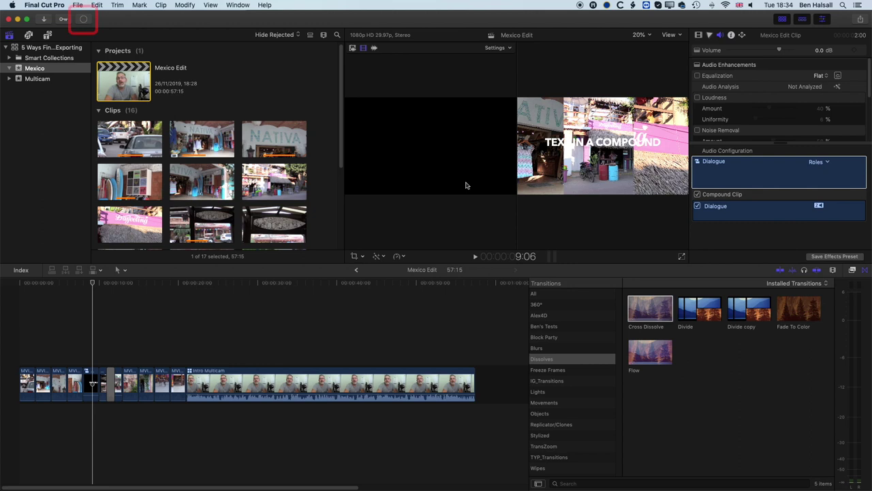
- Show Background Tasks with the Sharing row expanded to check the Mexico Edit export's progress
key(super+9)
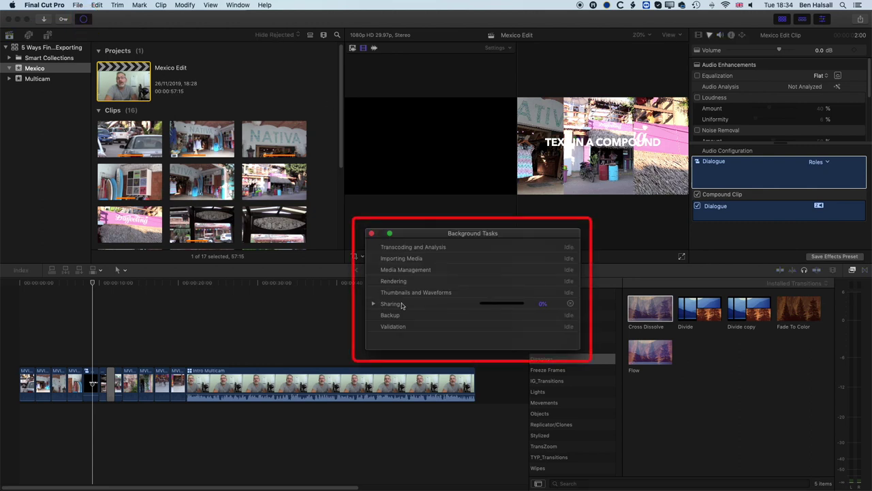
click(374, 304)
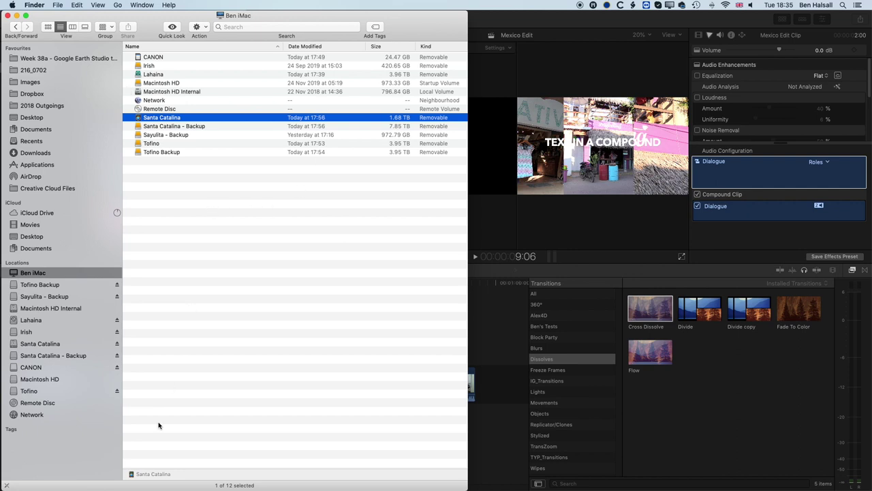
- Show all twelve connected drives in Finder's List view with sizes, and select Santa Catalina
mouse_move(137, 486)
click(30, 225)
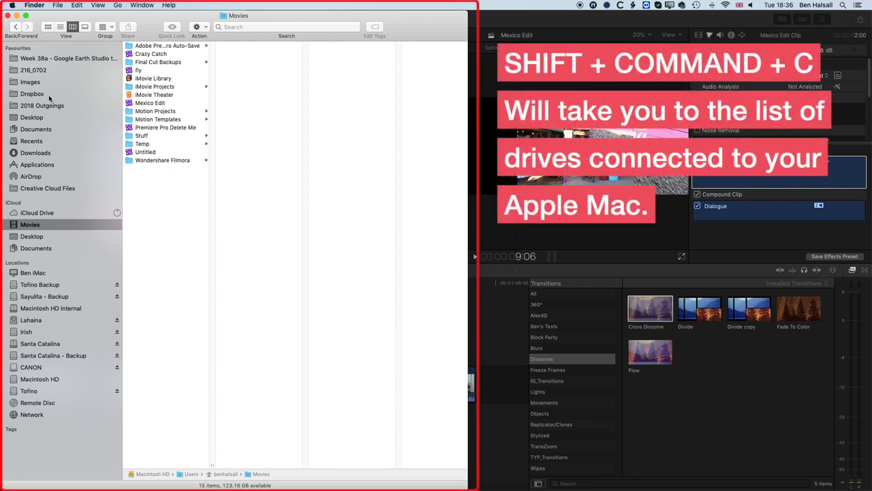
key(shift+super+c)
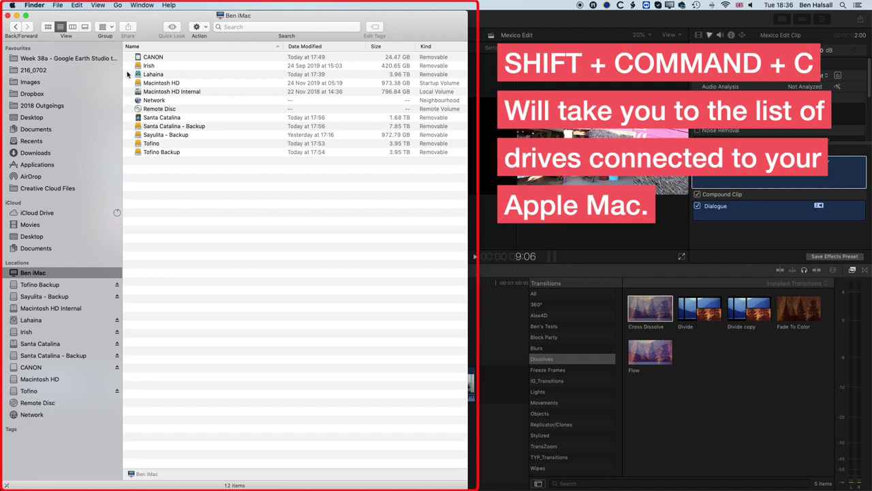
click(47, 27)
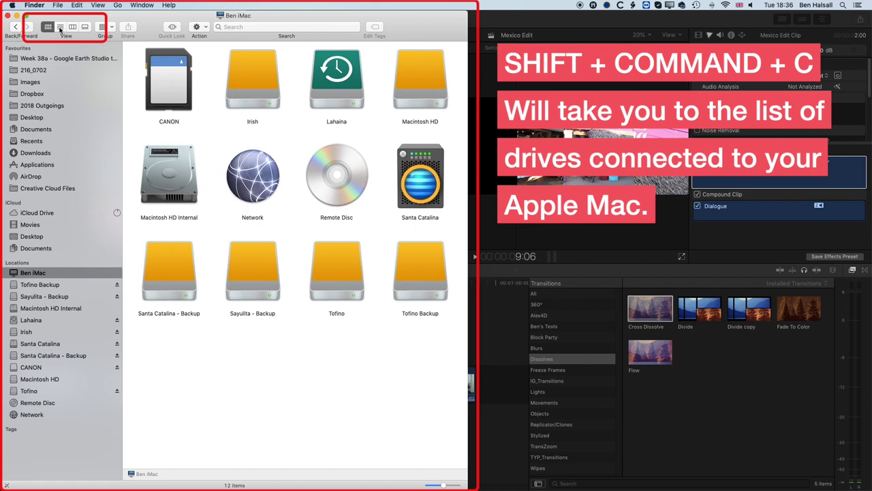
click(61, 28)
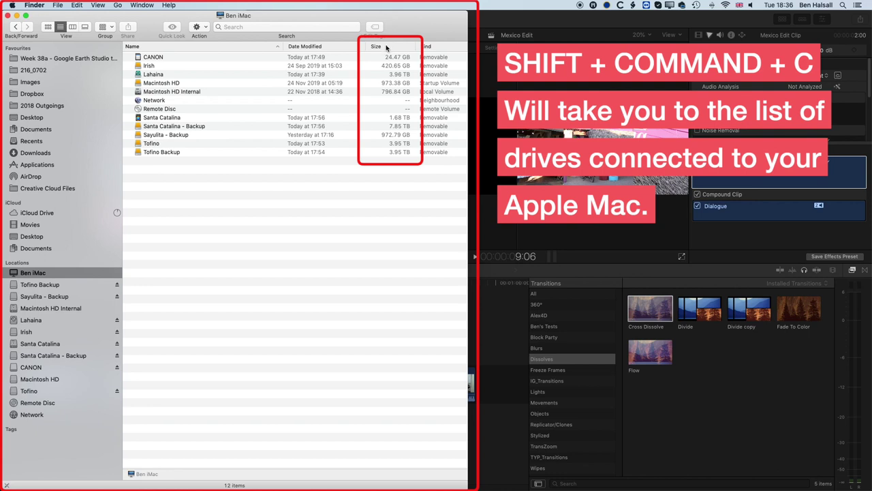
click(152, 119)
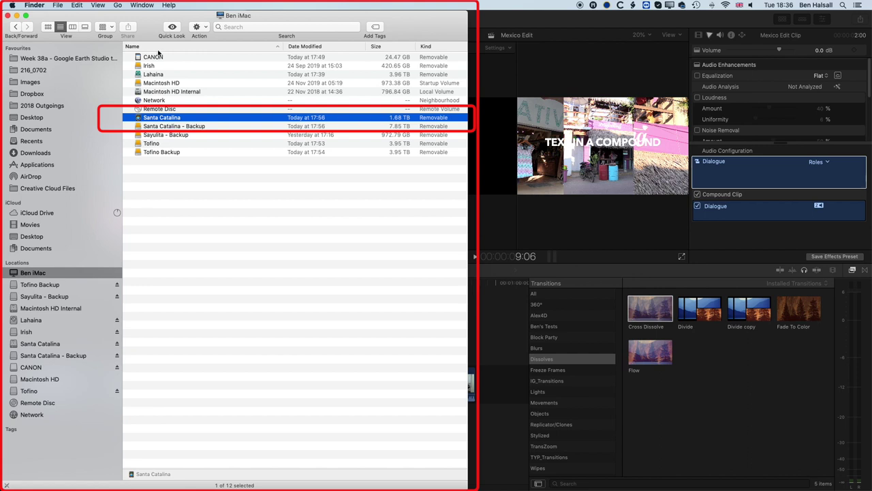
- Get Info on Santa Catalina (1.92 TB, 244.13 GB available), move it aside, and select Macintosh HD
click(58, 5)
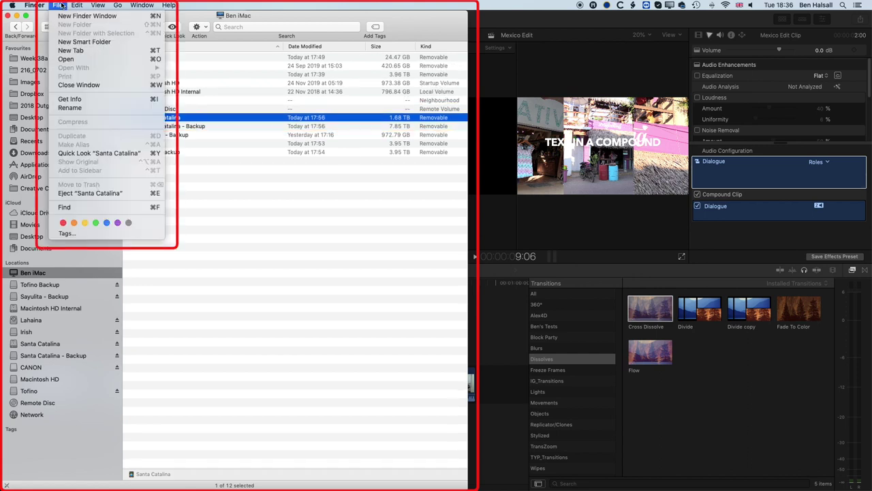
click(155, 100)
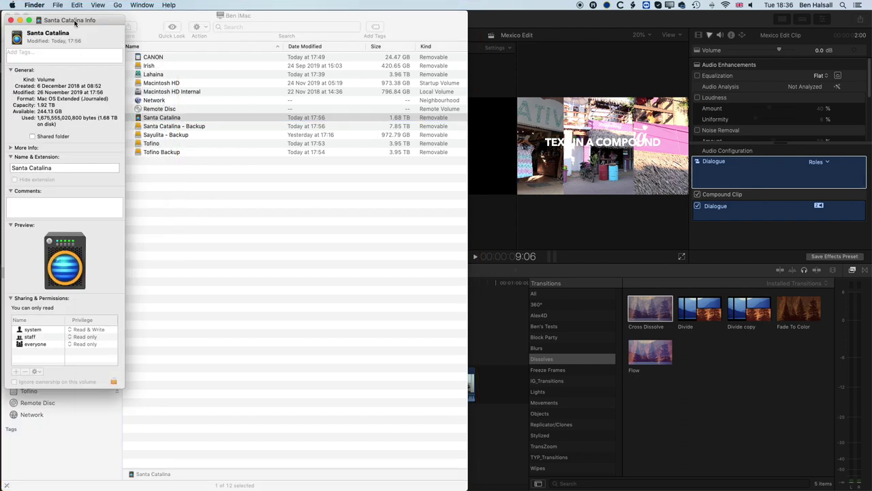
drag(75, 21, 484, 16)
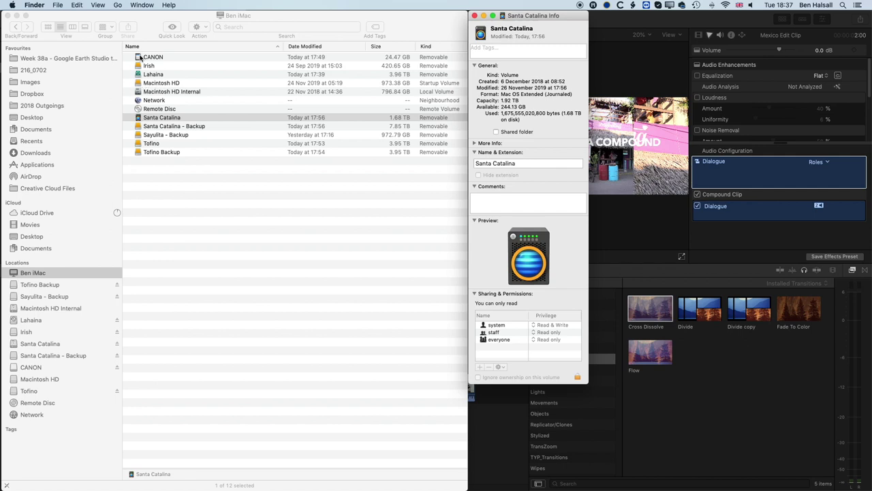
click(145, 84)
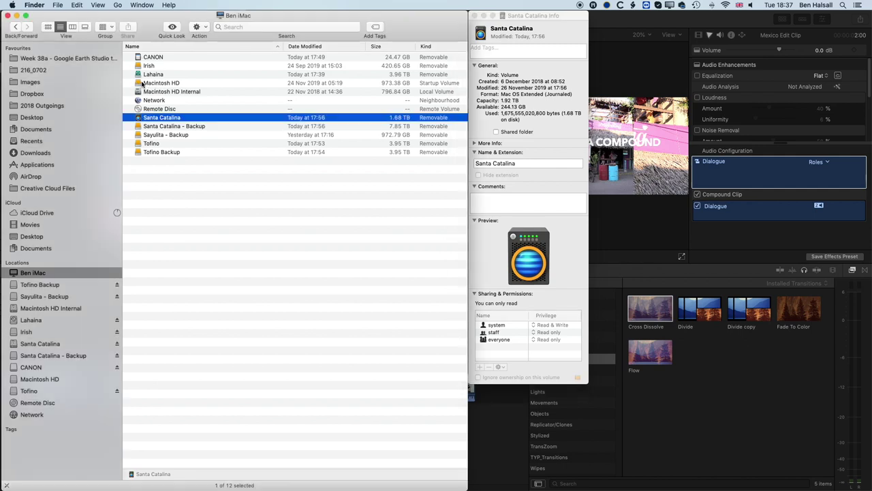
click(145, 84)
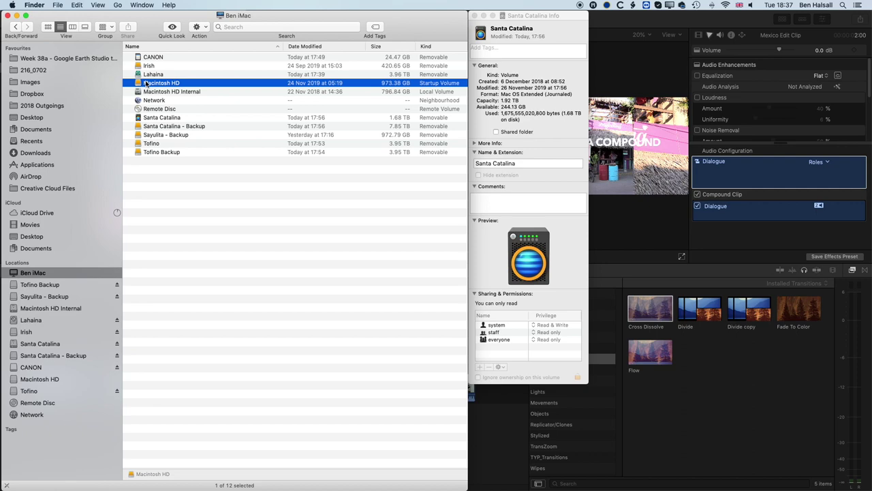
- Check Macintosh HD's Info (123.11 GB free of 999.35 GB), then close it and switch apps
key(super+i)
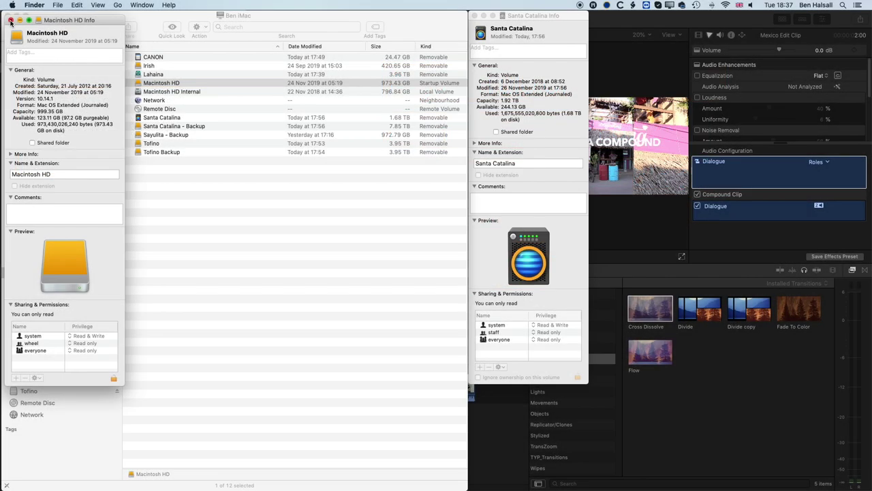
click(10, 19)
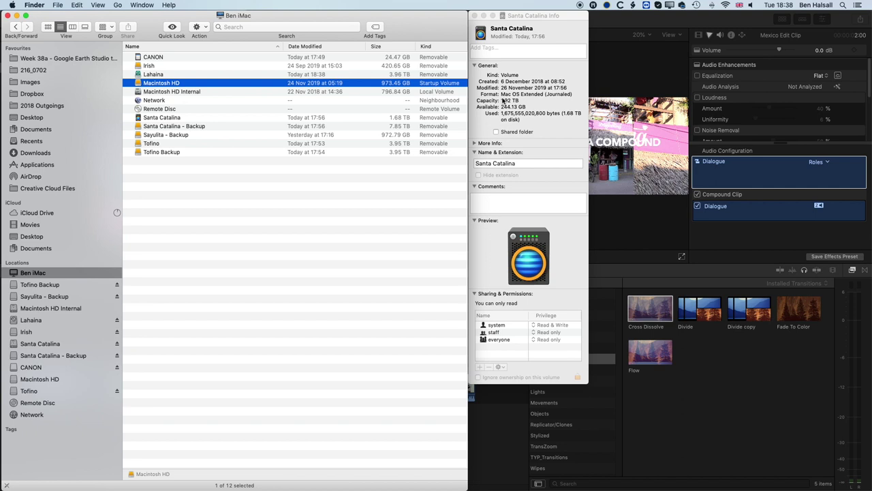
key(super+Tab)
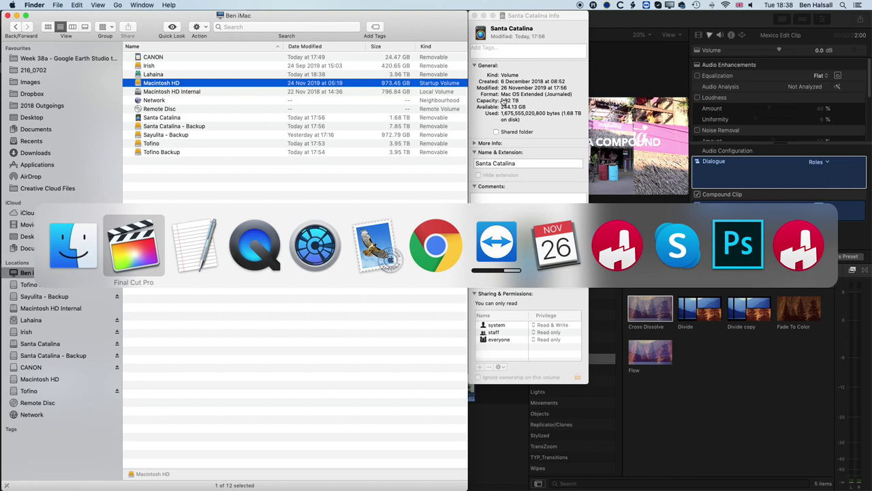
- In DaisyDisk, drill through Santa Catalina > Tutorials > Final Cut Pro Tutorials > Archive 2019 > Week 34
key(super+Tab)
key(super+Tab)
key(super+Tab)
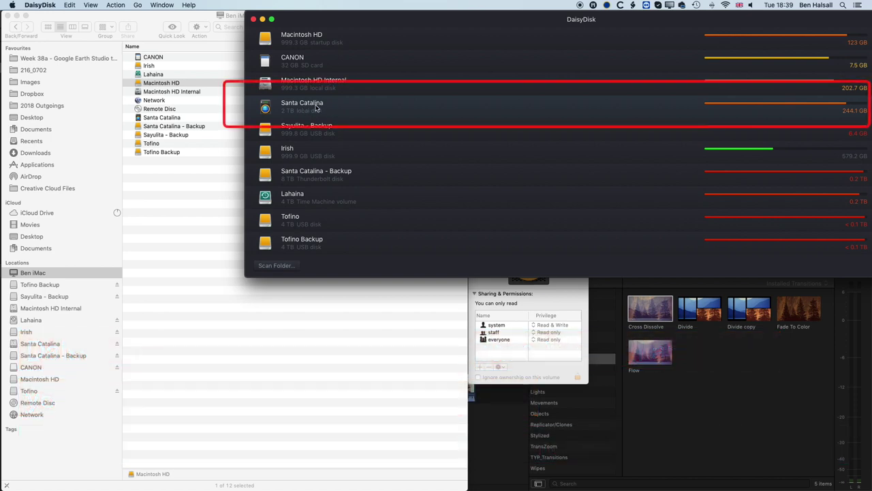
click(310, 107)
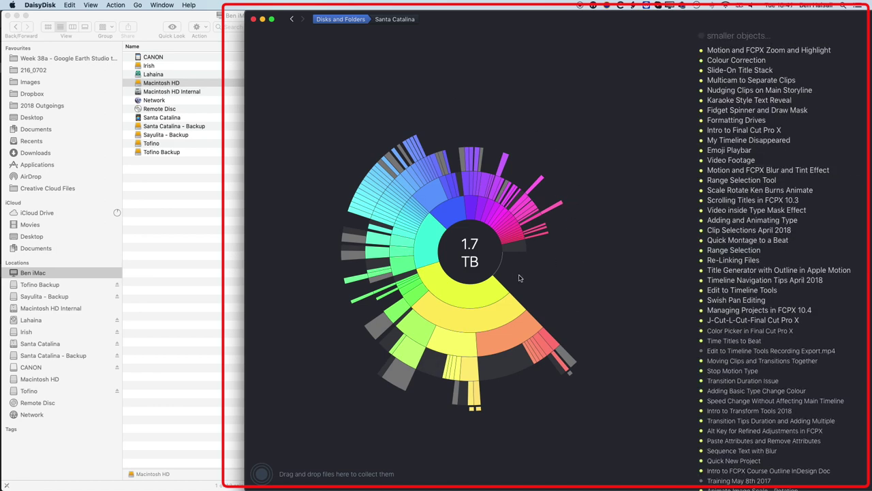
click(456, 299)
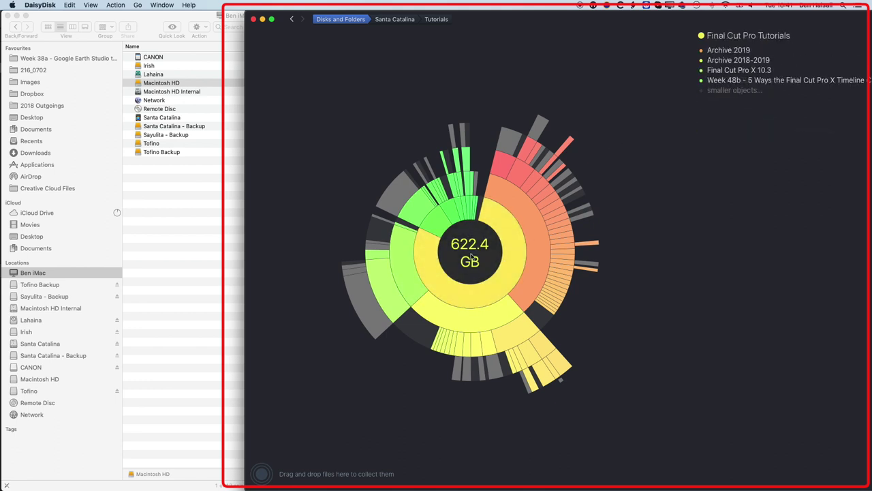
click(465, 293)
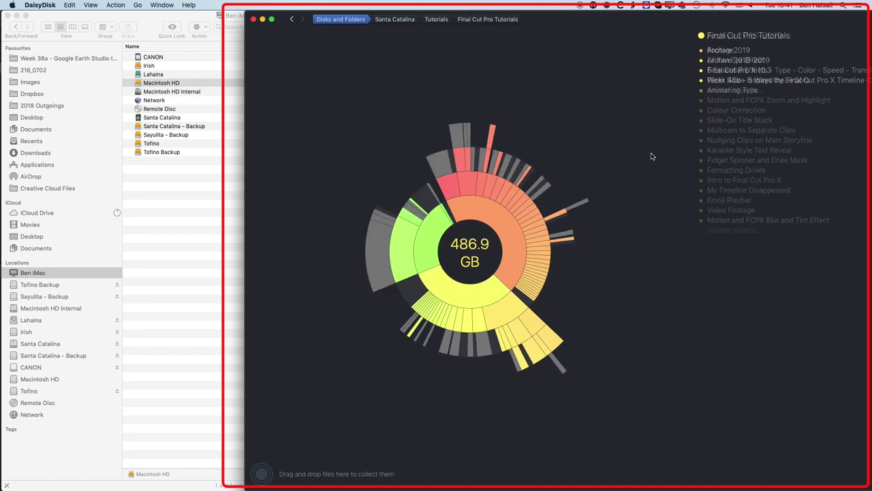
click(497, 225)
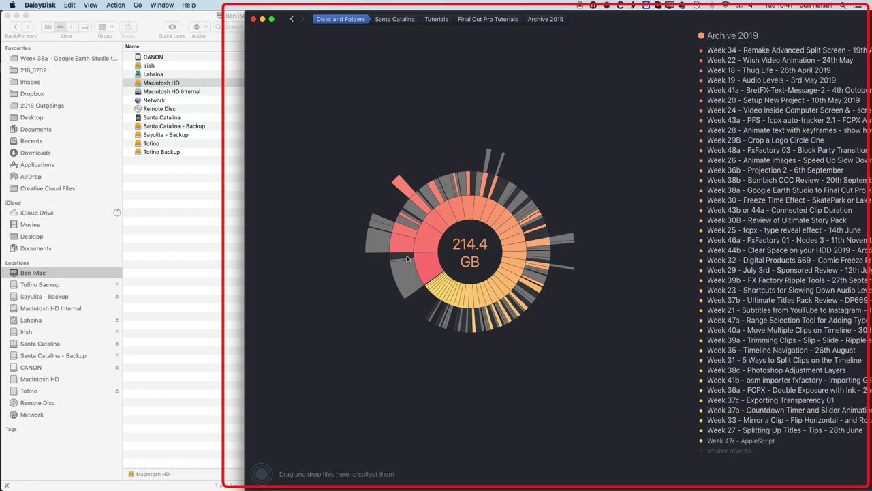
click(434, 273)
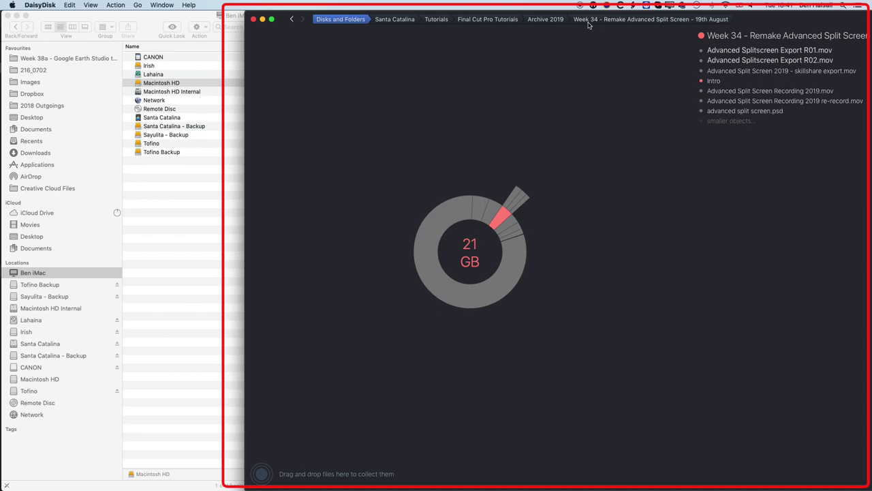
click(542, 26)
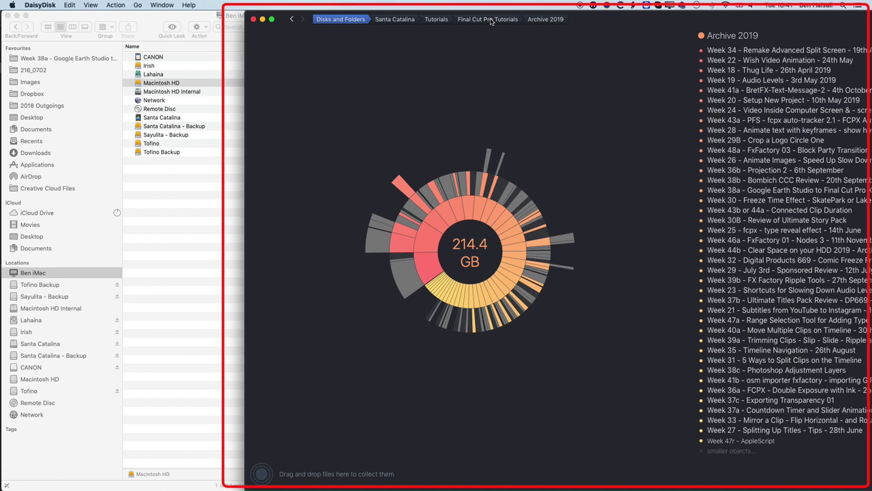
click(427, 268)
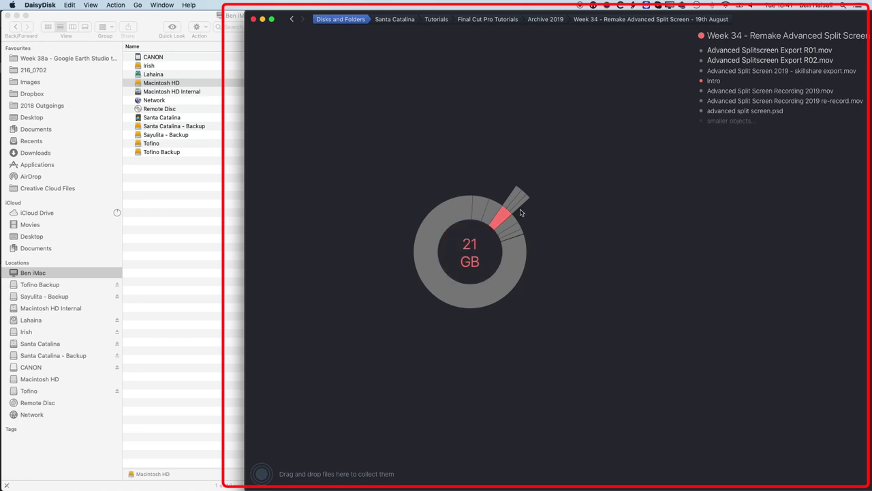
- Collect Advanced Splitscreen Export R01.mov and permanently delete it, freeing 17 GB
drag(763, 53, 258, 474)
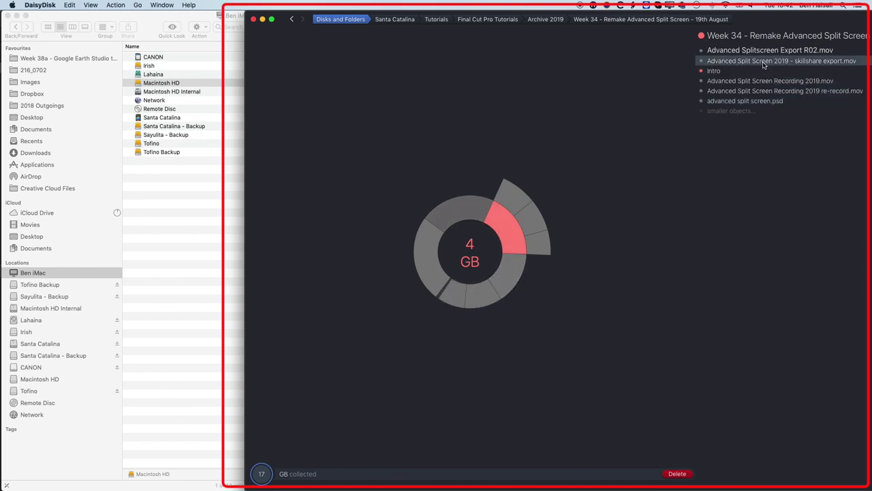
click(714, 72)
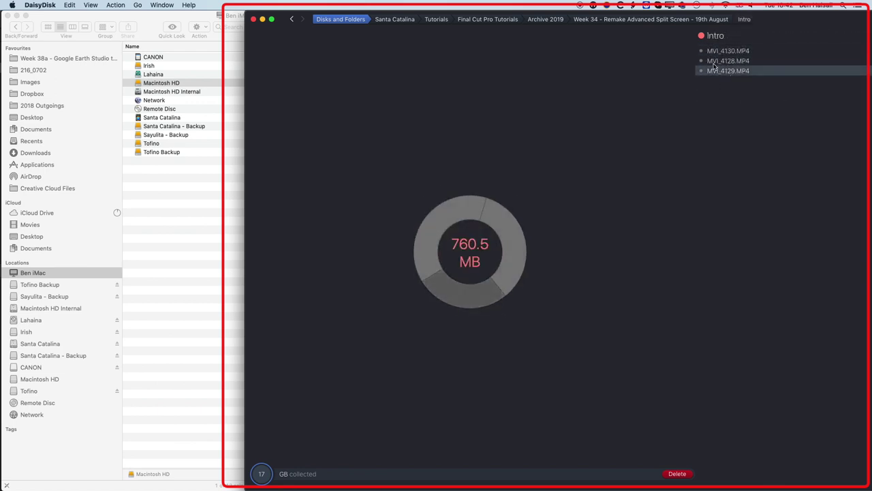
key(super+bracketleft)
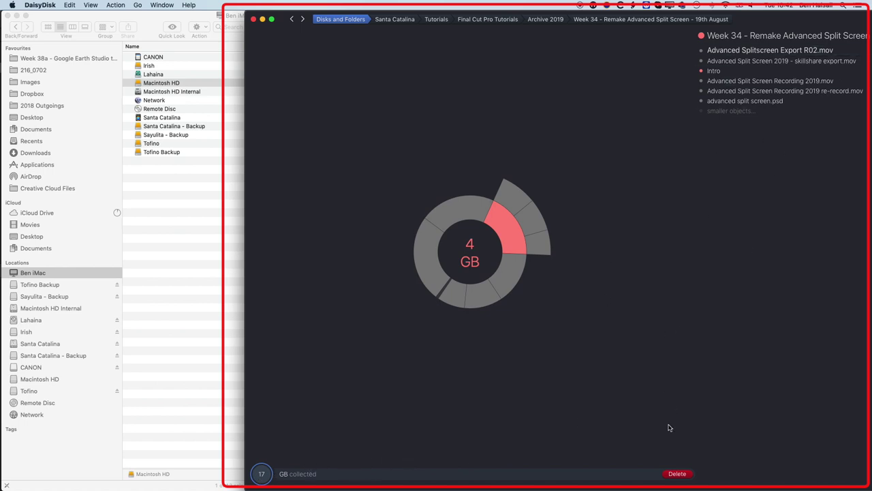
click(678, 474)
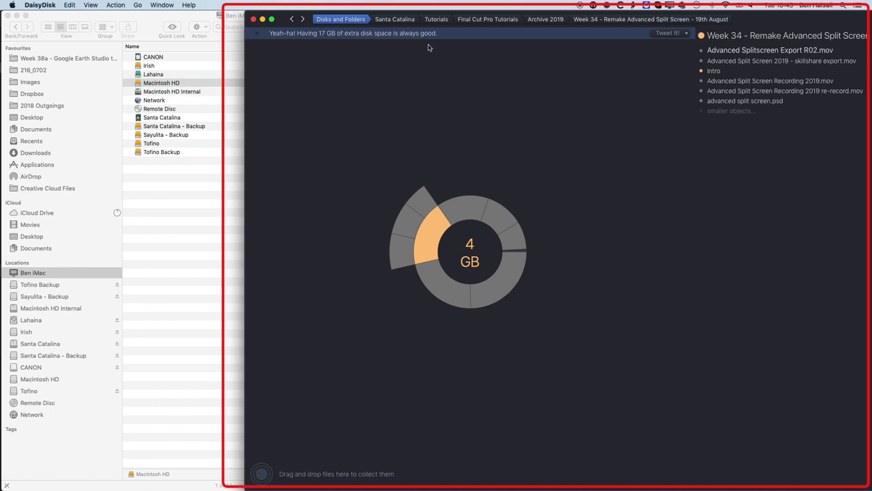
- Return DaisyDisk to the Santa Catalina overview and switch back to Final Cut Pro's Mexico Edit
click(405, 20)
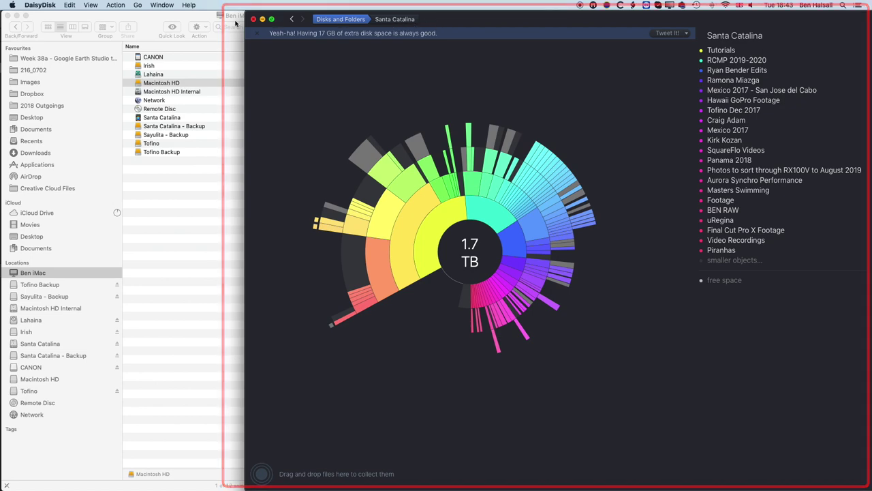
key(super+Tab)
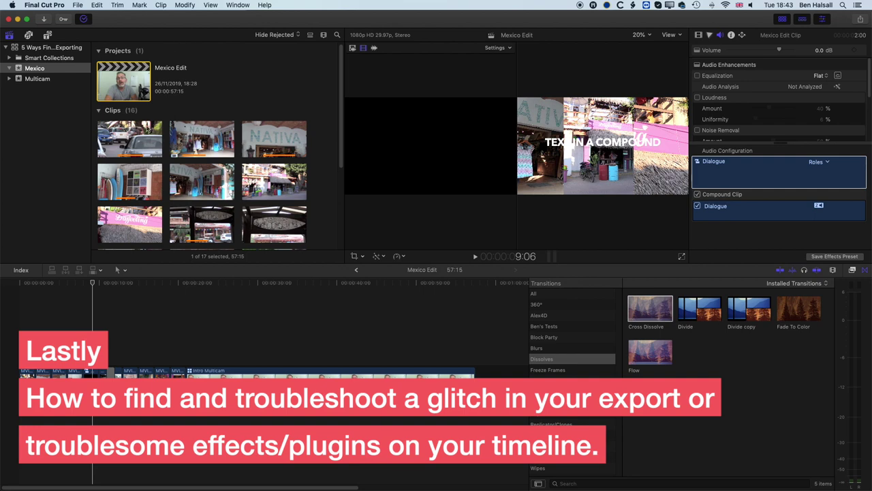
- Add a 'Mid-Point' marker at the middle of the Mexico Edit timeline
drag(94, 285, 1, 284)
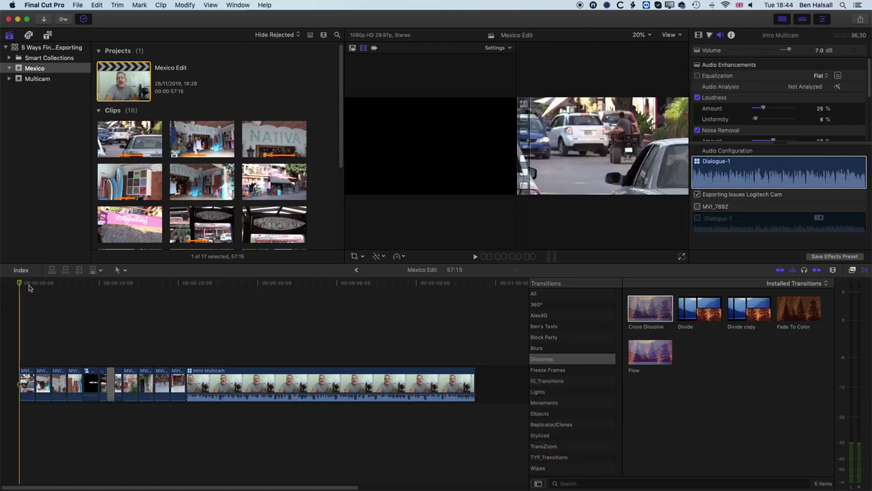
drag(500, 284, 477, 285)
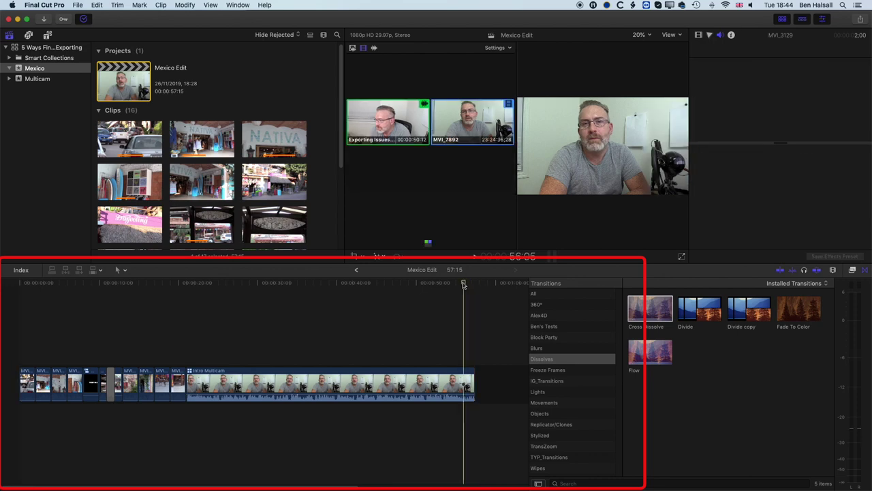
drag(476, 285, 246, 283)
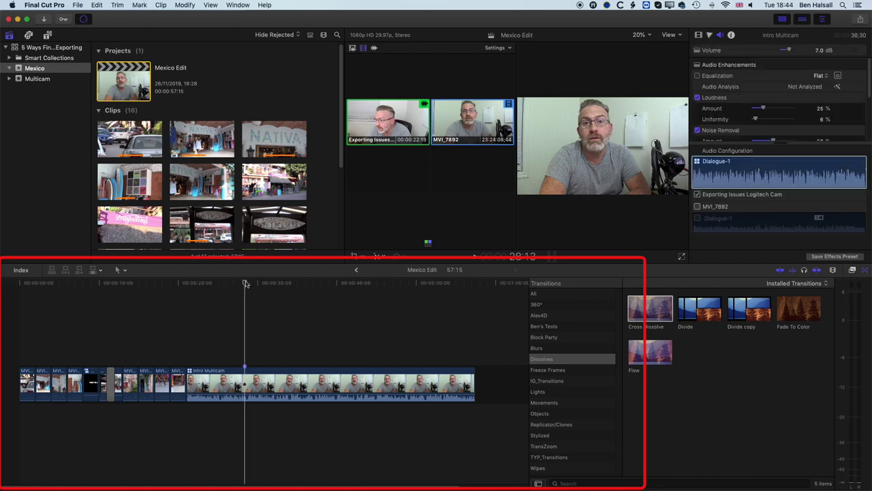
key(m)
key(m)
text(M)
key(Return)
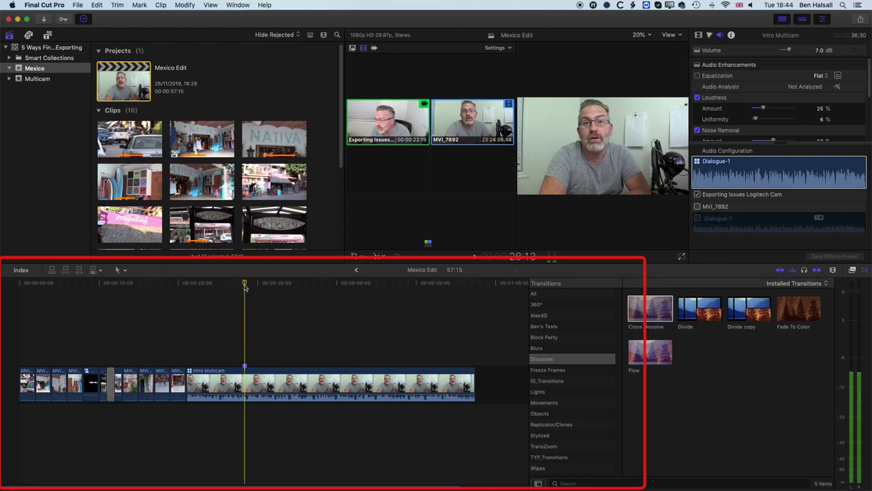
scroll(246, 284, right, 1)
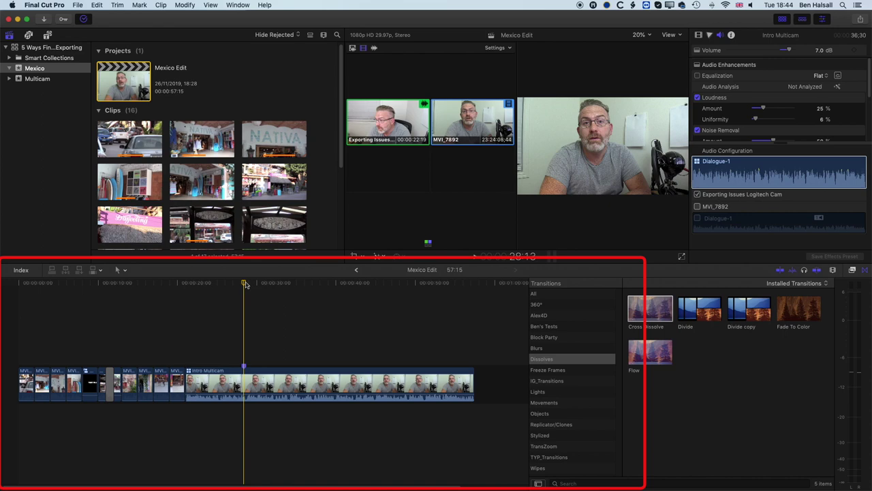
drag(246, 285, 1, 285)
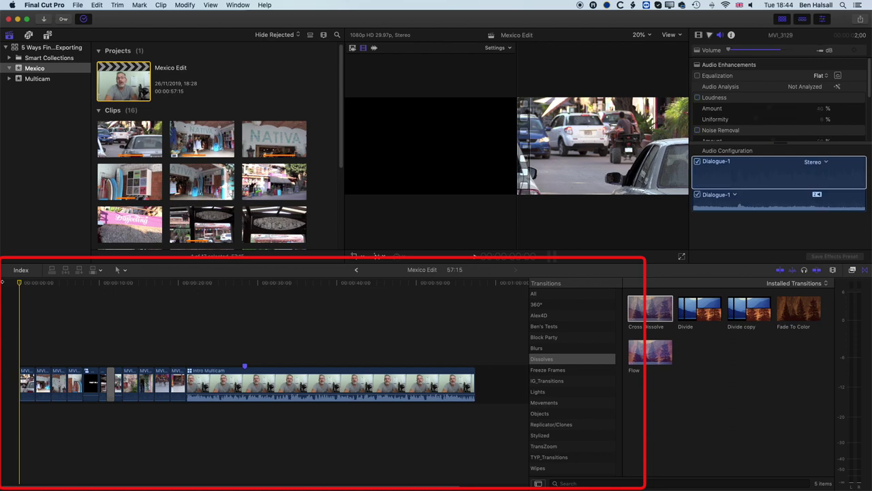
- Mark a 28:14 range from the timeline start to the midpoint and open the Share destinations
click(27, 385)
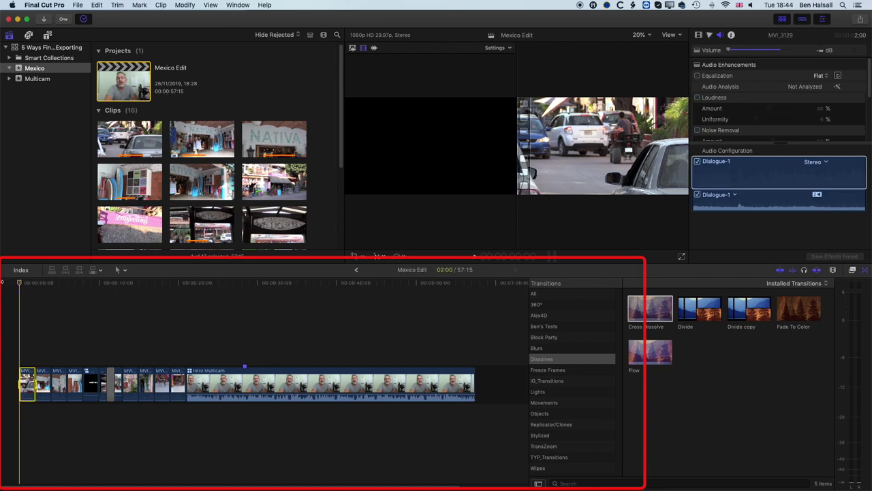
click(225, 282)
drag(226, 282, 245, 285)
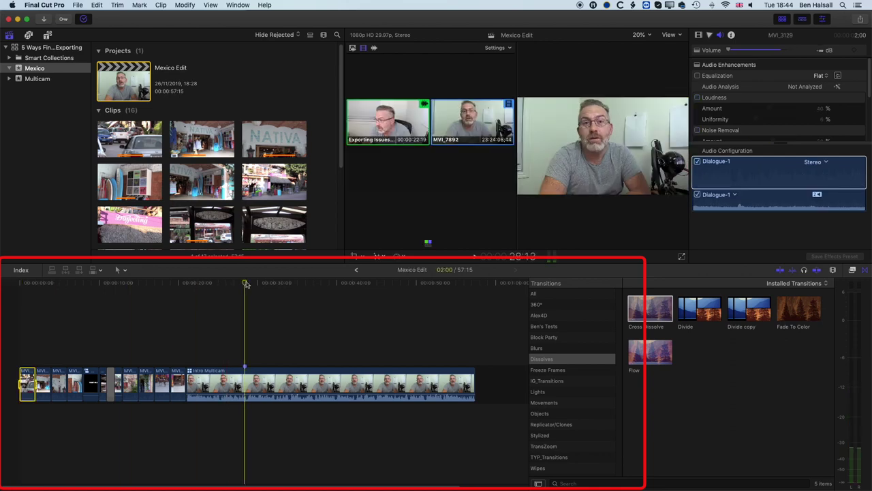
key(o)
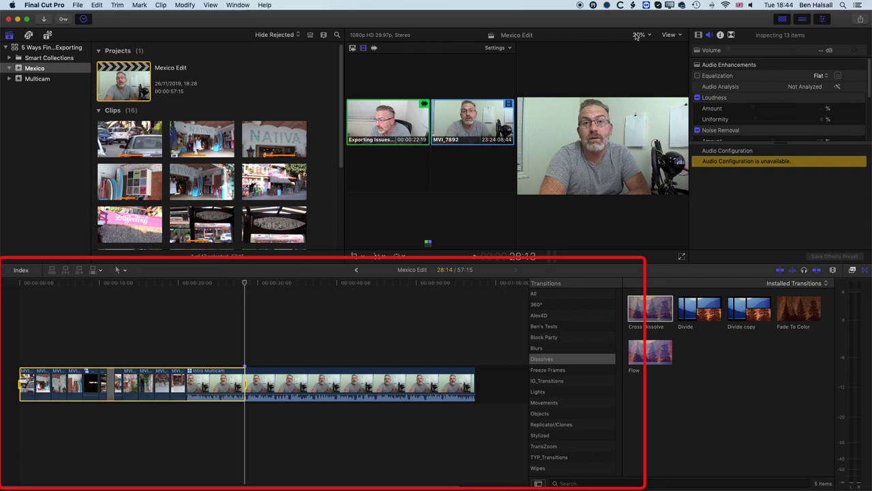
click(859, 22)
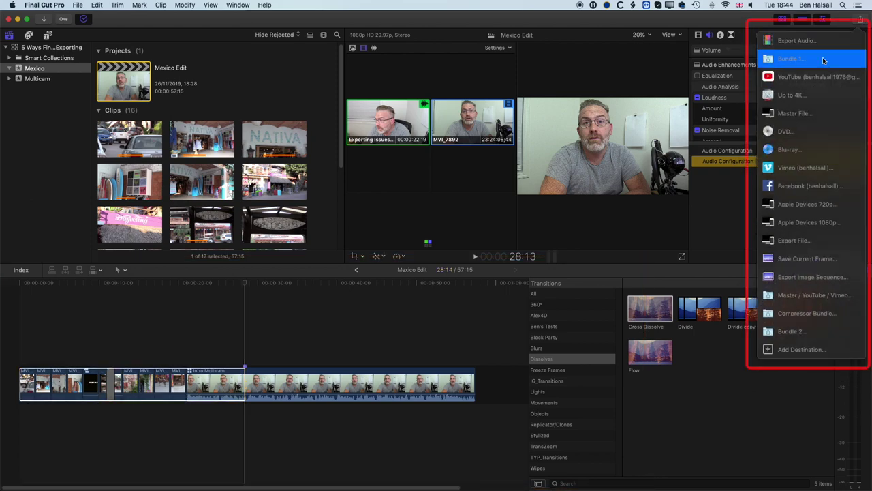
- Review the Master File export of the 28:14 range (960 x 540 .mp4, ~26.8 MB), then cancel
click(801, 118)
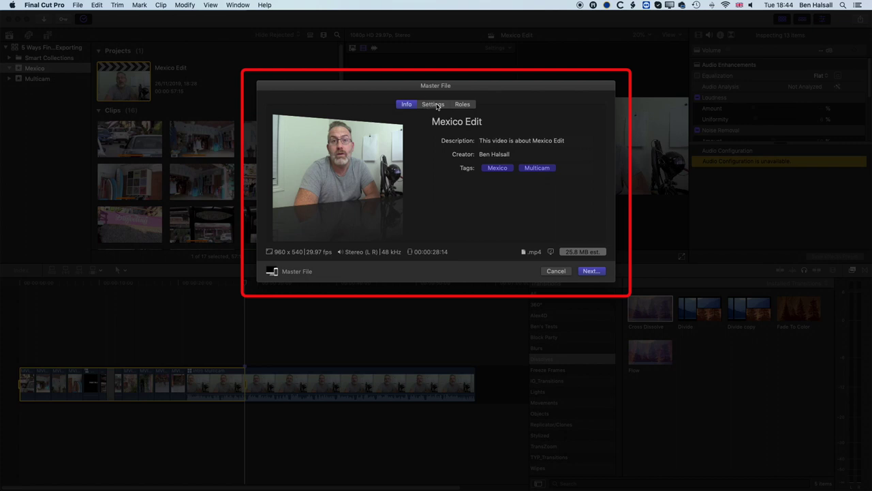
click(557, 272)
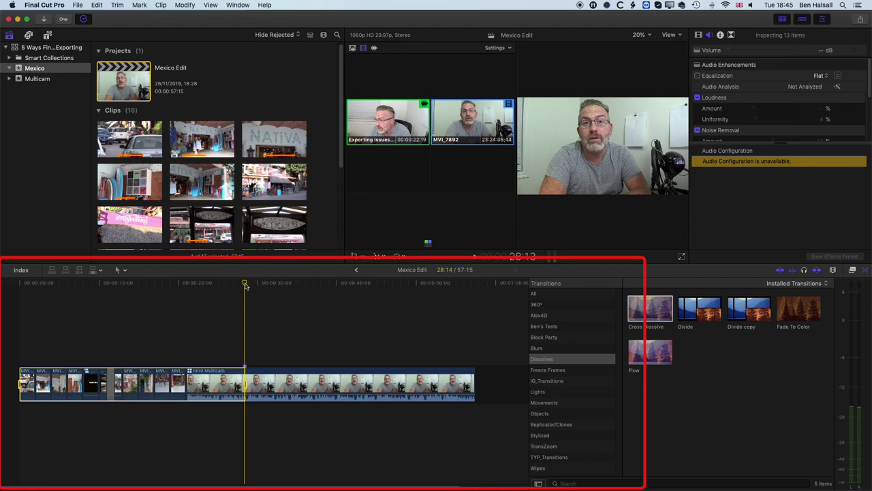
- Clear the old range, mark Intro Multicam, and end the range at its midpoint
key(alt+x)
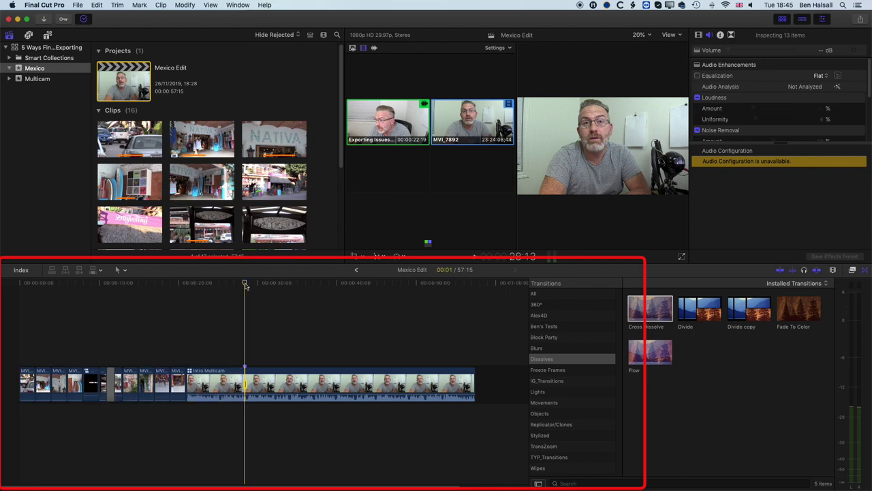
key(i)
key(End)
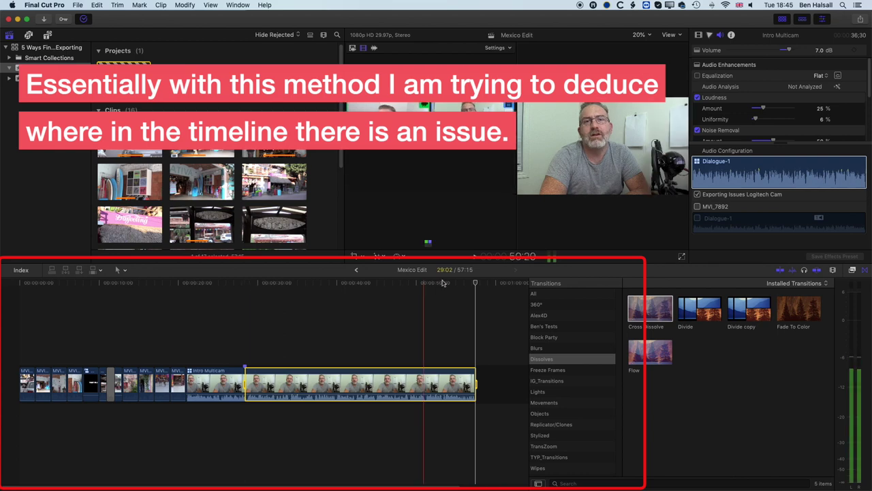
click(358, 322)
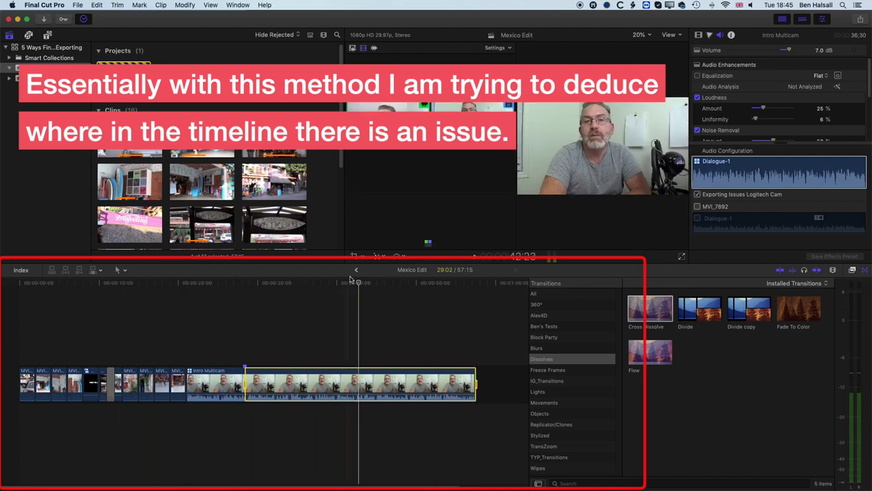
drag(360, 285, 358, 285)
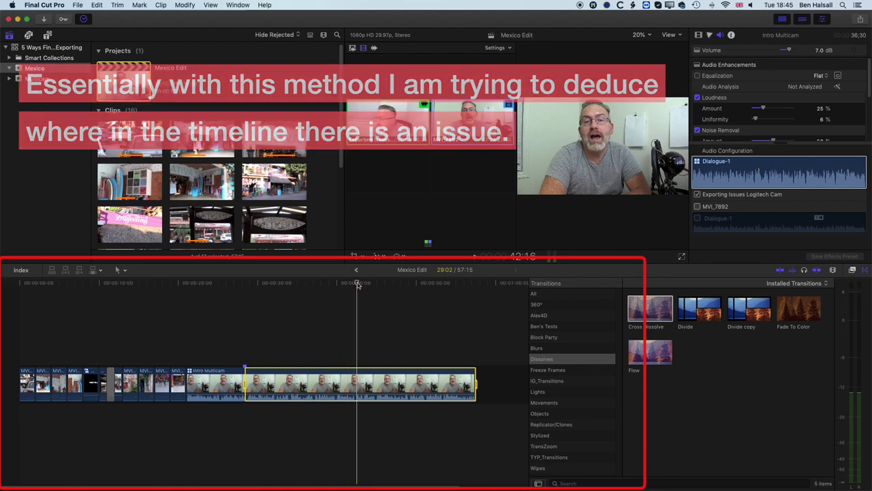
key(o)
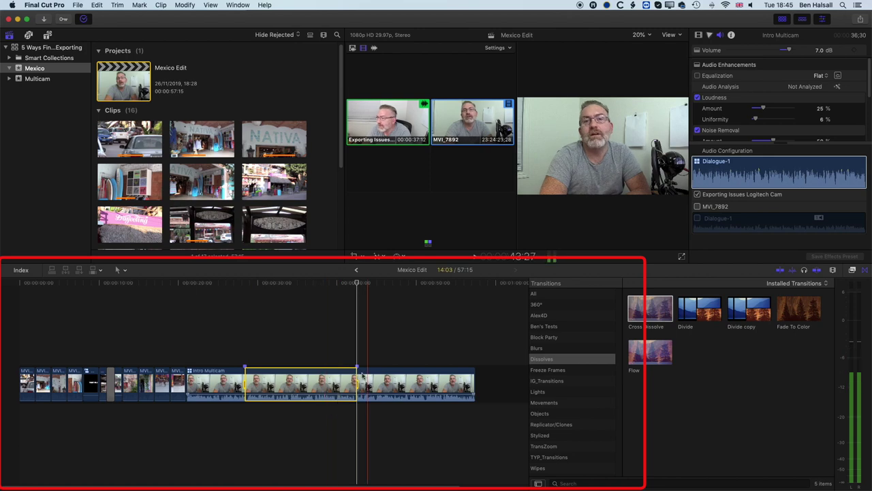
- Narrow the range to a 7:13 section in the clip's second half and add a Basic Title
drag(357, 384, 486, 378)
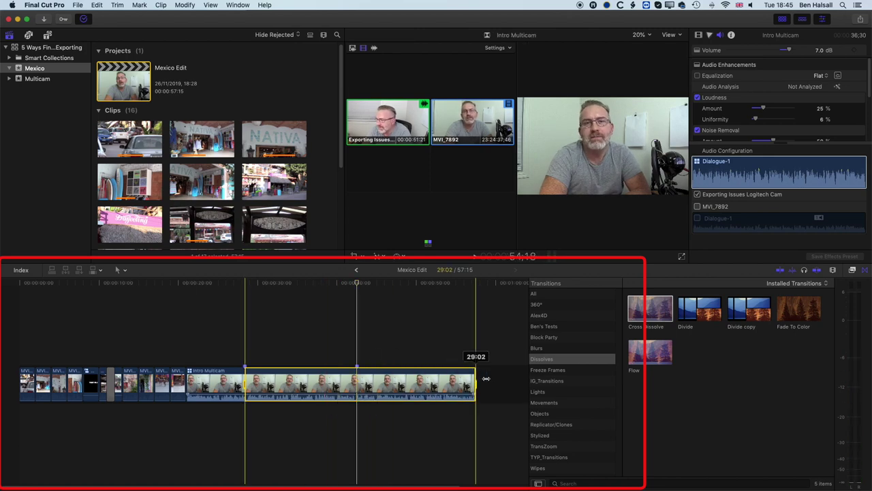
key(space)
drag(245, 384, 356, 384)
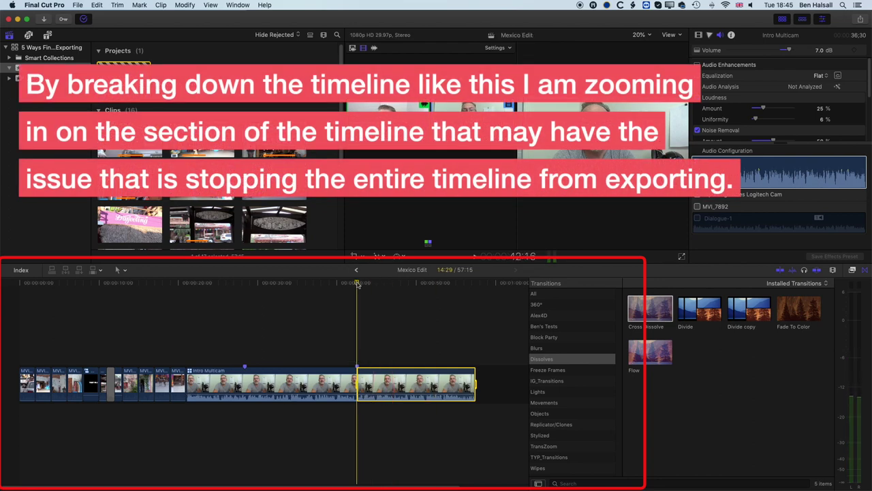
drag(358, 284, 416, 285)
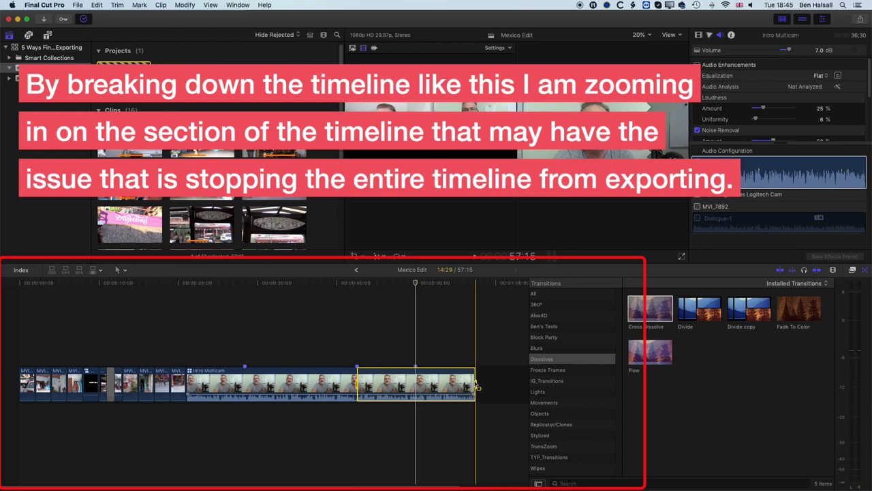
drag(475, 383, 413, 387)
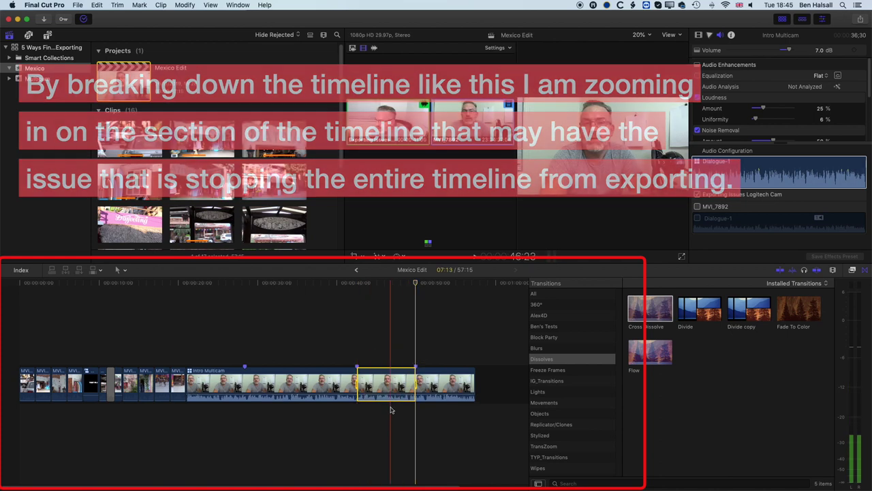
key(ctrl+t)
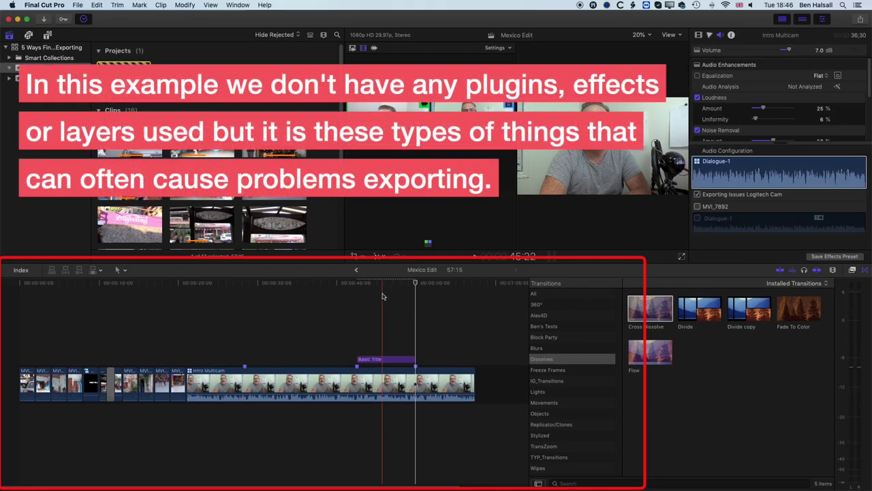
- Mark a range on Intro Multicam from the Basic Title's start to its end
click(383, 283)
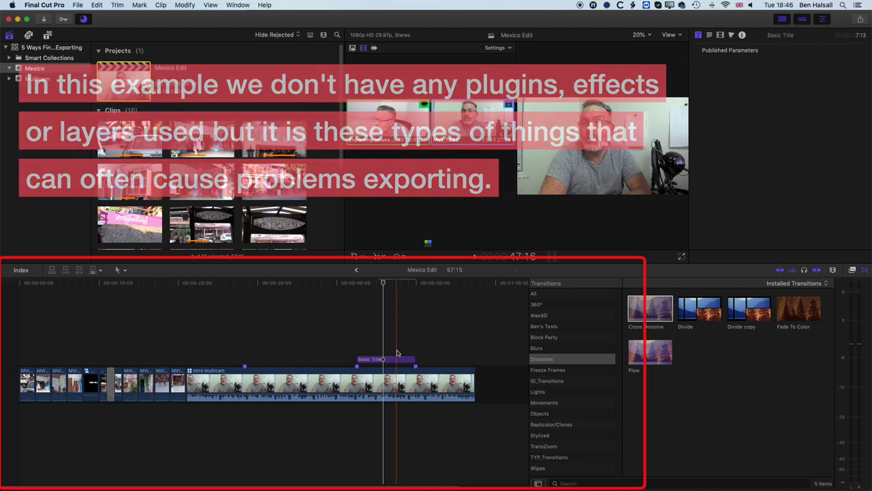
click(359, 283)
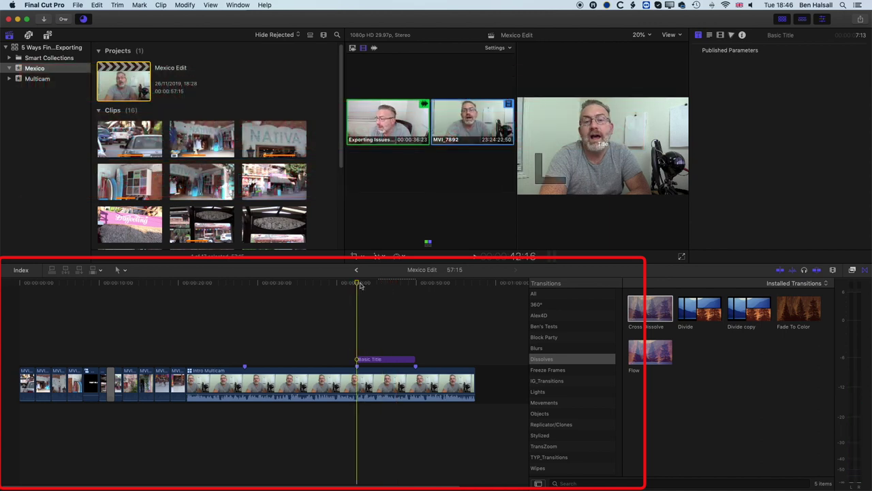
key(c)
key(Down)
key(o)
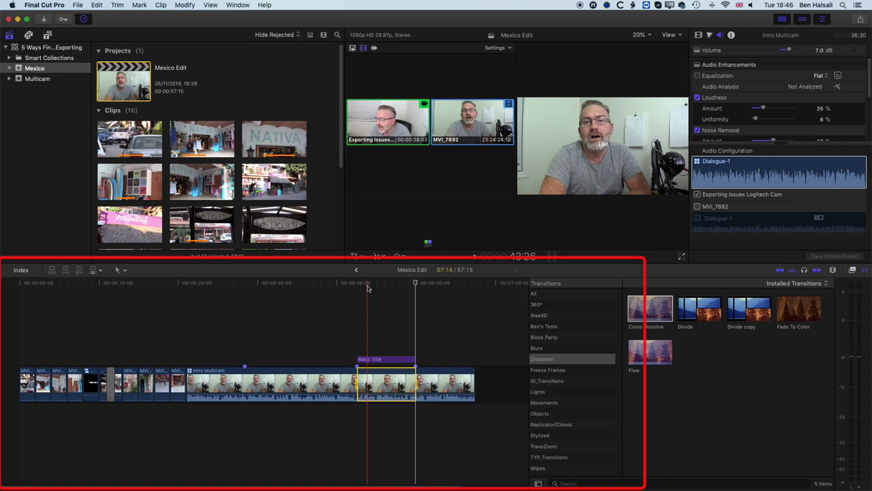
- Skim back through the 7:14 titled stretch to review the marked range
click(397, 284)
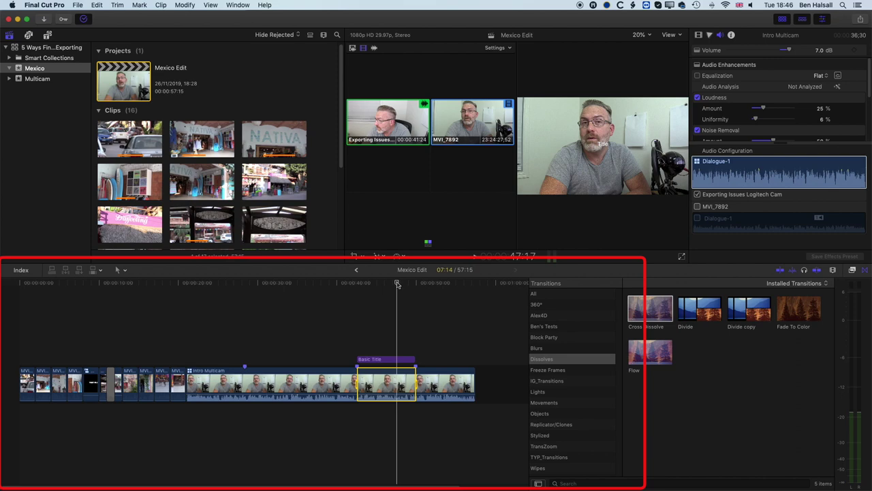
drag(397, 284, 386, 285)
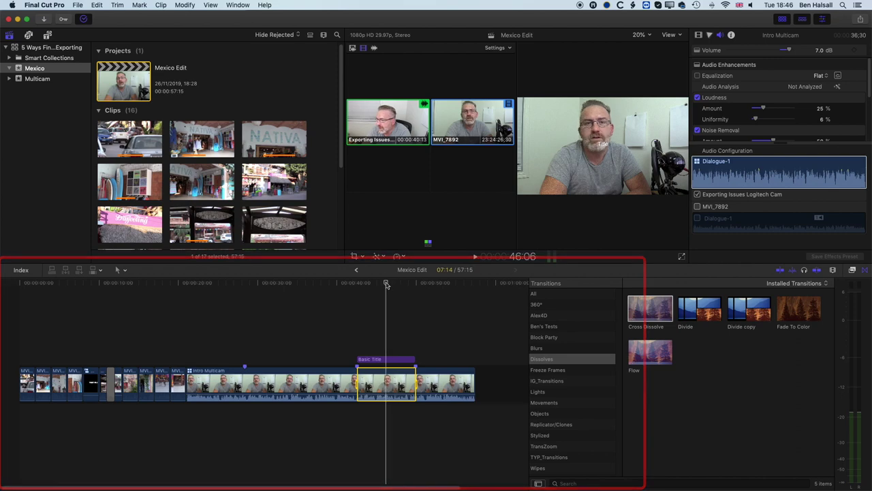
drag(386, 285, 385, 285)
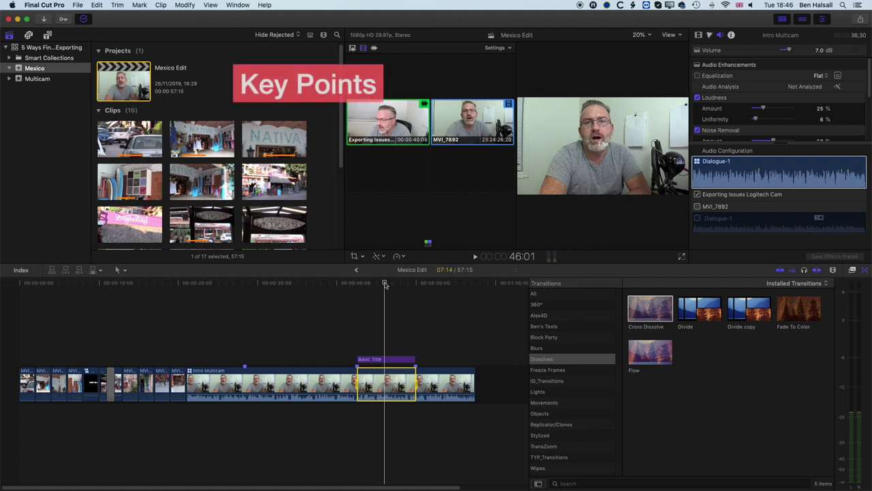
key(alt+x)
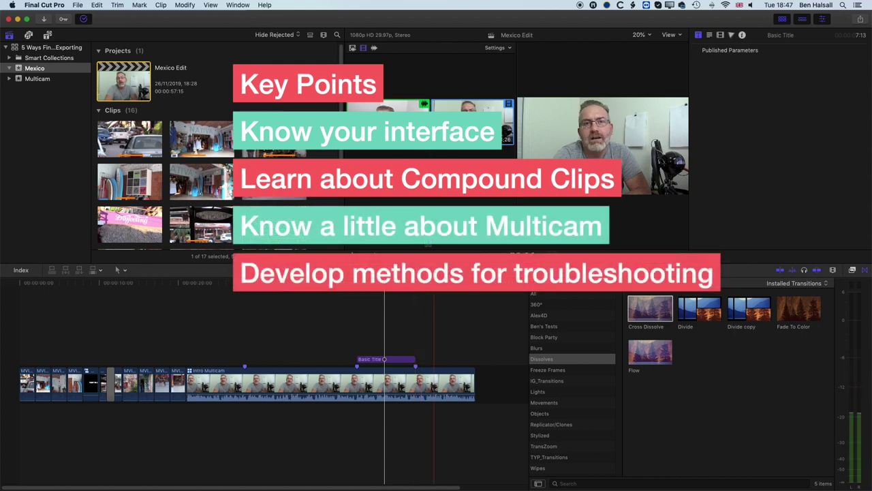
click(135, 91)
double_click(128, 89)
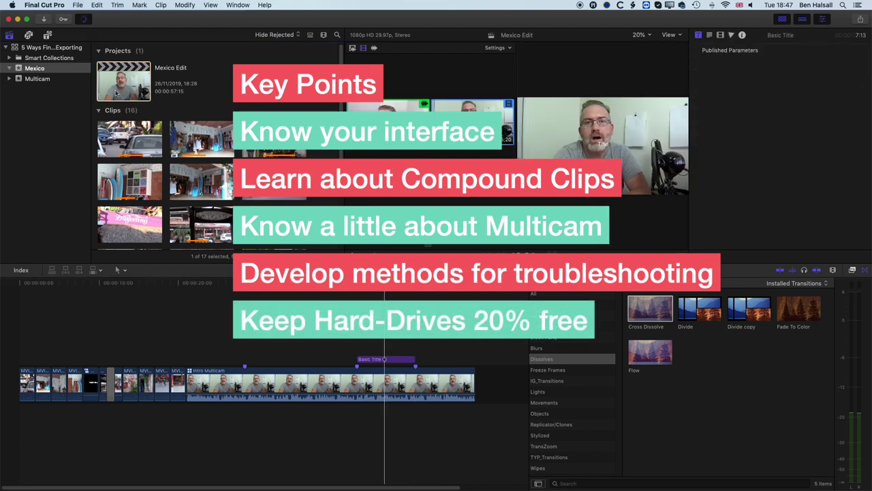